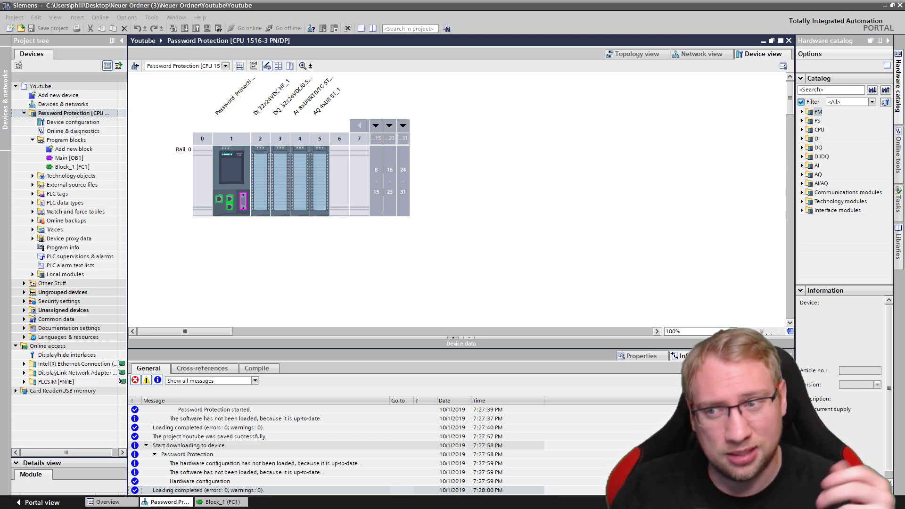
# Widen the project tree to show 'Password Protection [CPU 1516-3 PN/DP]' in full, ending the accidental rename
pyautogui.click(71, 113)
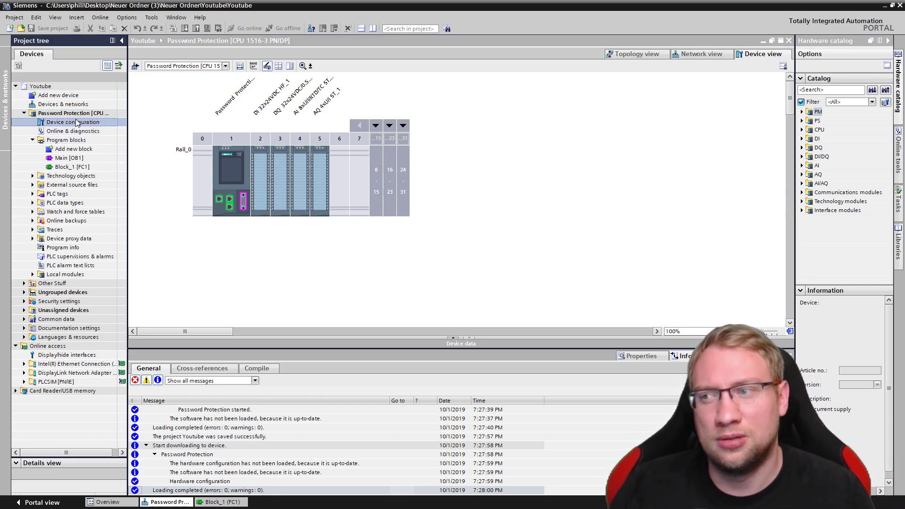
pyautogui.press('F2')
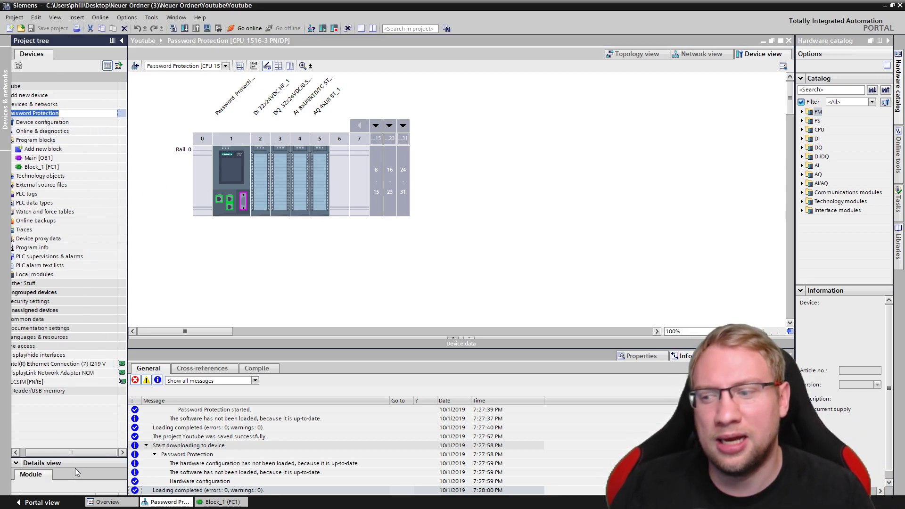
pyautogui.moveTo(70, 452); pyautogui.dragTo(66, 452)
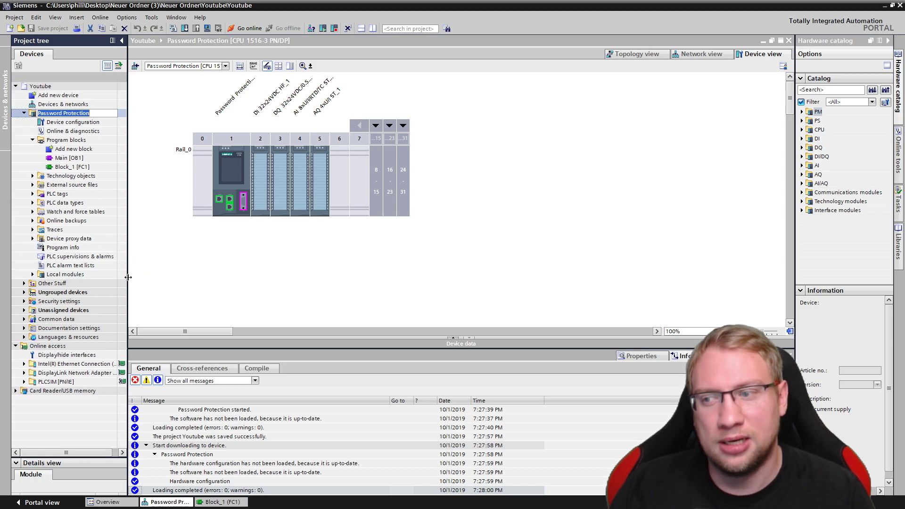
pyautogui.moveTo(128, 277); pyautogui.dragTo(176, 277)
pyautogui.click(123, 132)
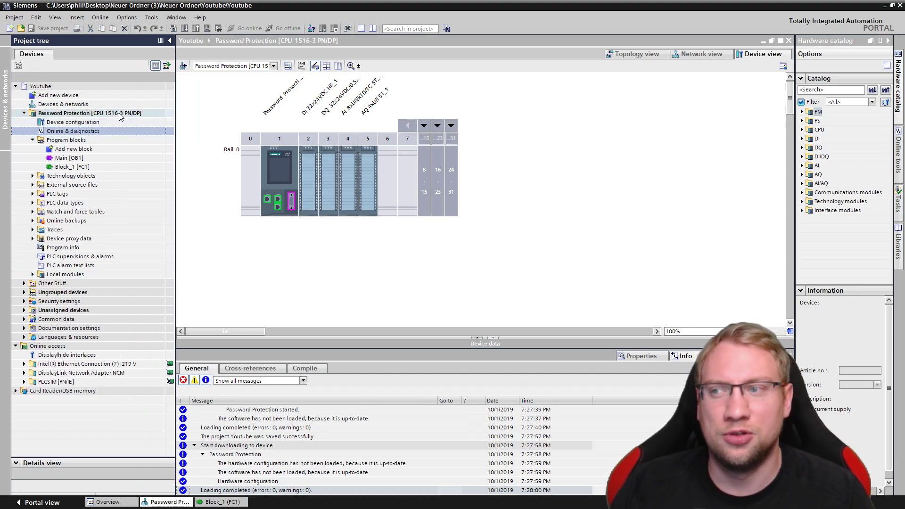
# Download the project to the Password Protection CPU and finish
pyautogui.click(122, 114)
pyautogui.click(185, 29)
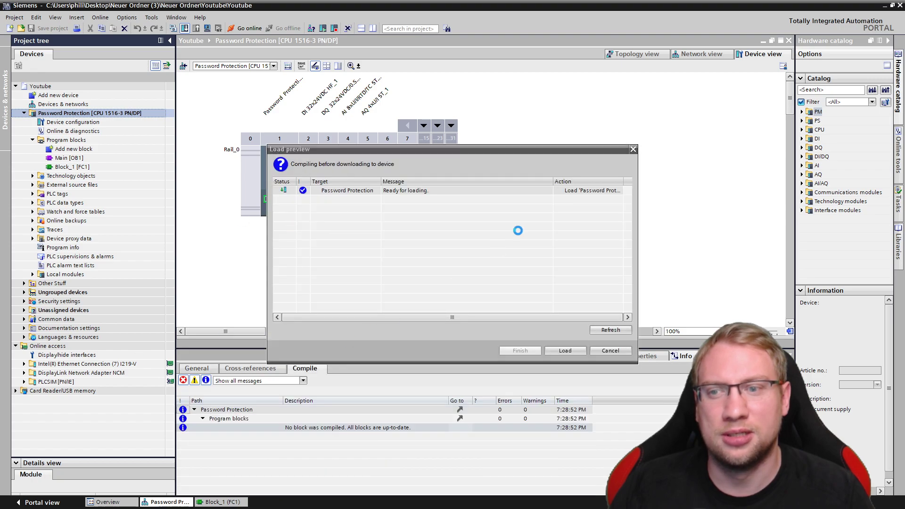
pyautogui.click(572, 350)
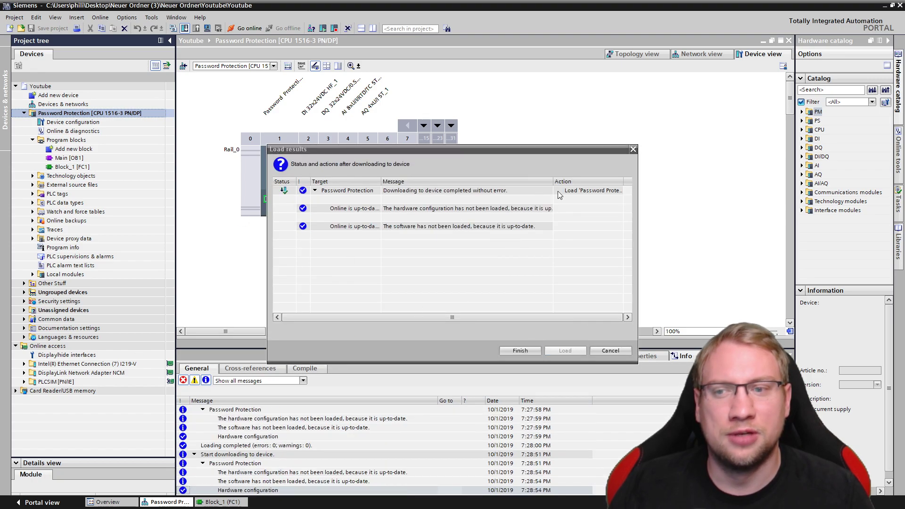
pyautogui.click(519, 352)
# Delete the analog output module from slot 5, confirming the removal
pyautogui.click(365, 186)
pyautogui.press('Delete')
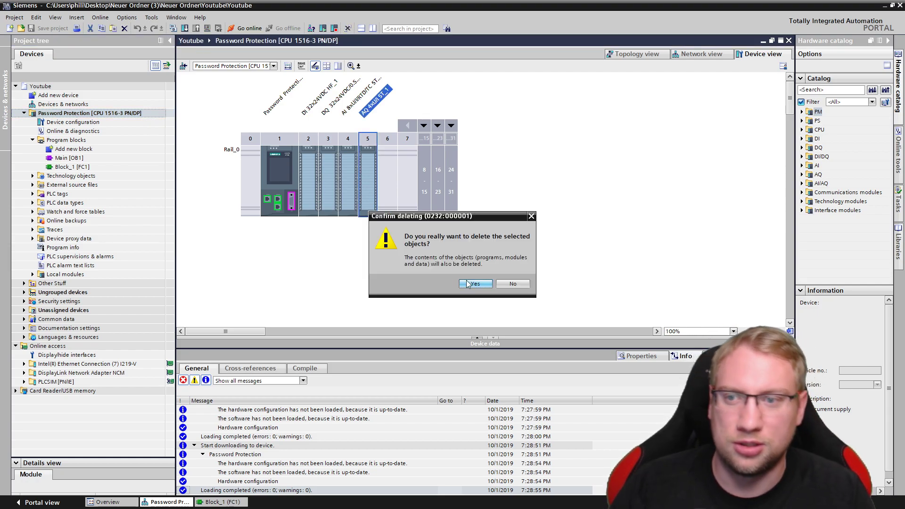
pyautogui.click(469, 283)
pyautogui.click(102, 121)
# Load the changed hardware configuration onto the CPU and restart it
pyautogui.click(70, 113)
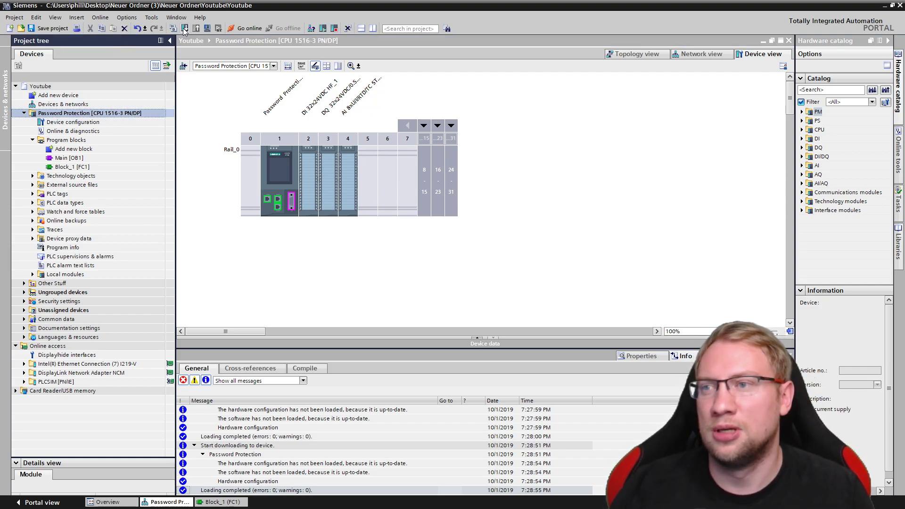
pyautogui.click(184, 28)
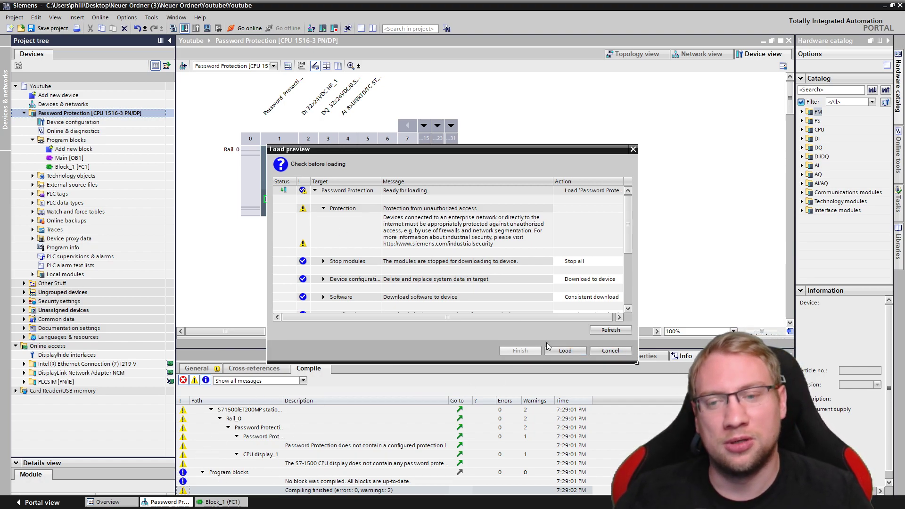
pyautogui.click(568, 352)
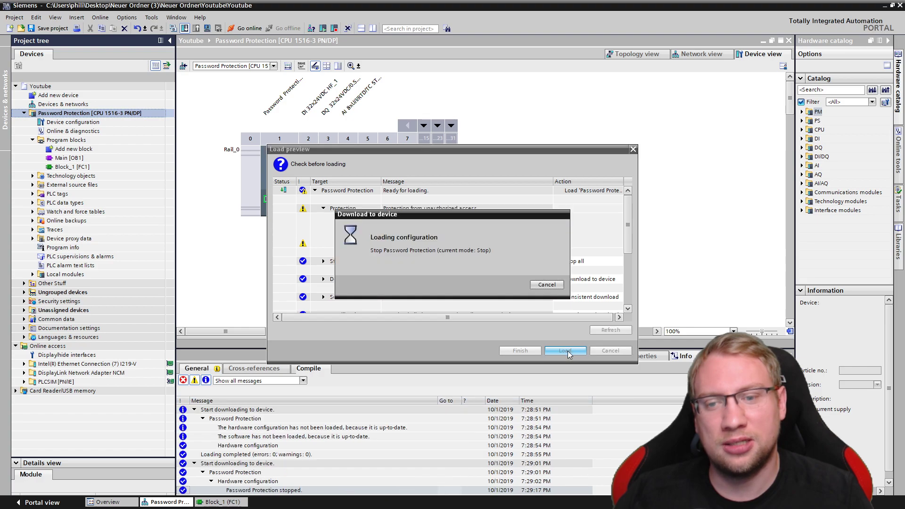
pyautogui.click(512, 354)
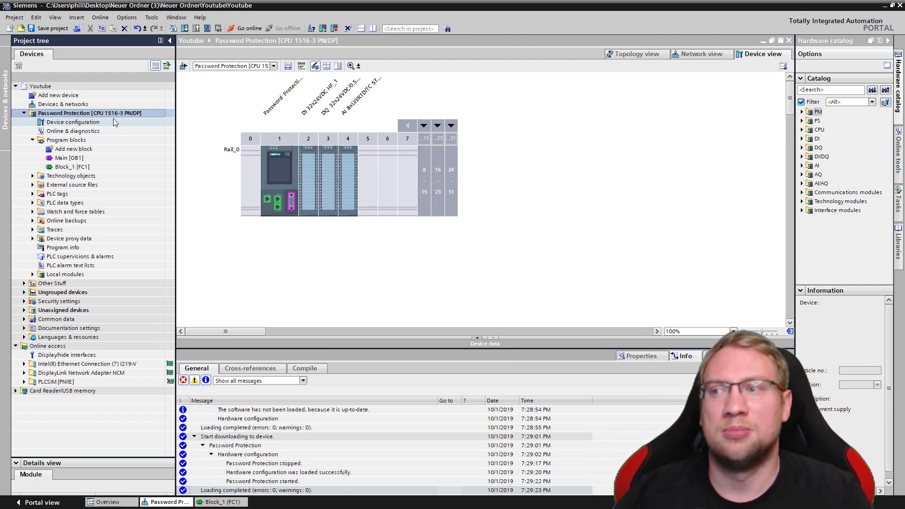
# Open Block_1 [FC1] in the ladder editor
pyautogui.doubleClick(71, 166)
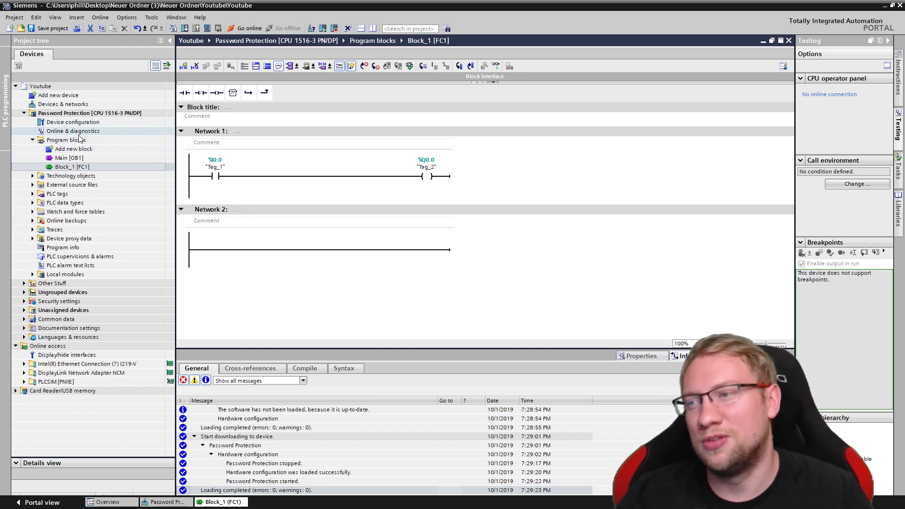
pyautogui.click(83, 114)
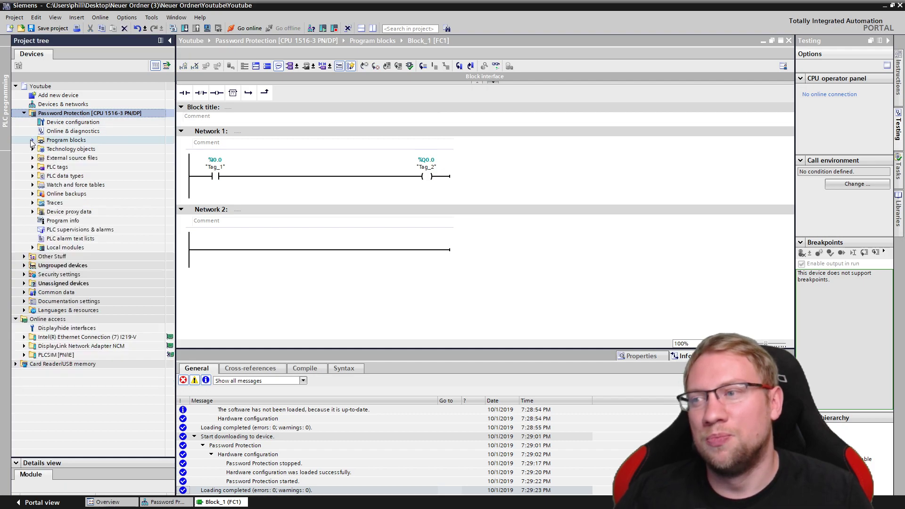
pyautogui.click(83, 124)
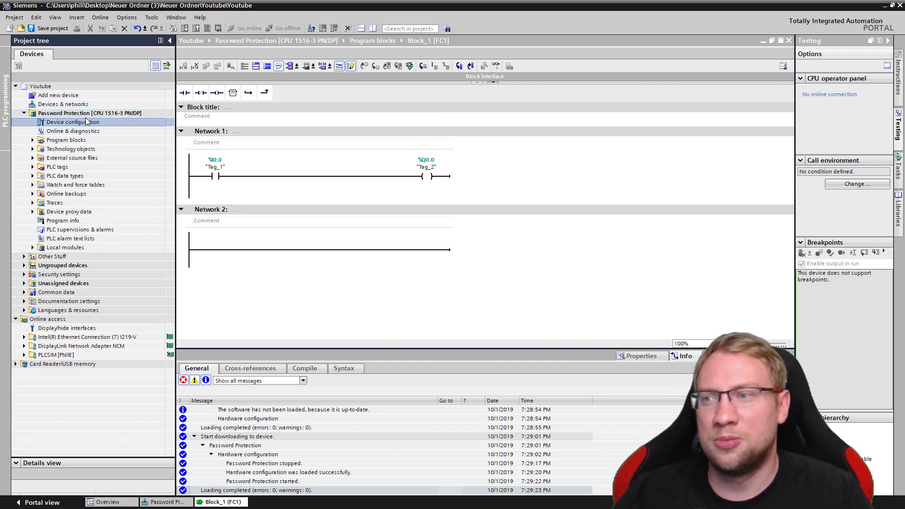
# Open the Password Protection CPU's Properties dialog from its context menu
pyautogui.click(88, 115)
pyautogui.rightClick(88, 114)
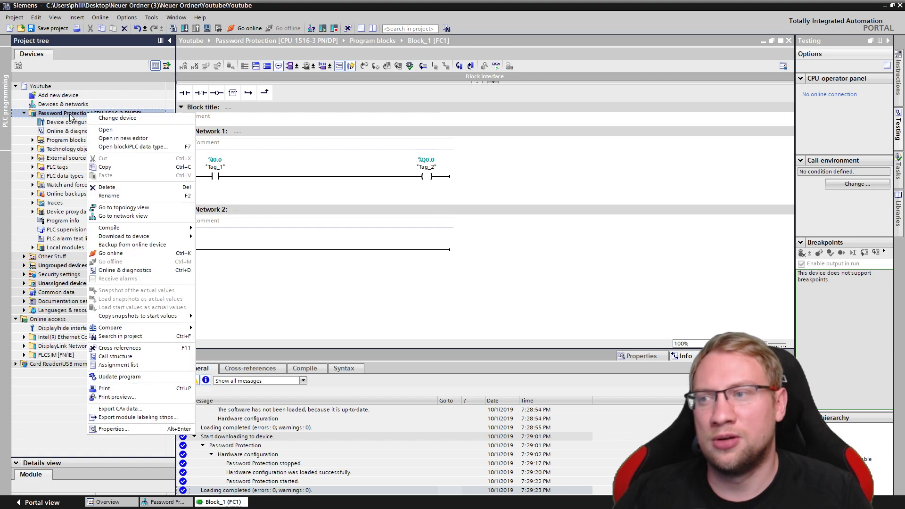
pyautogui.click(113, 429)
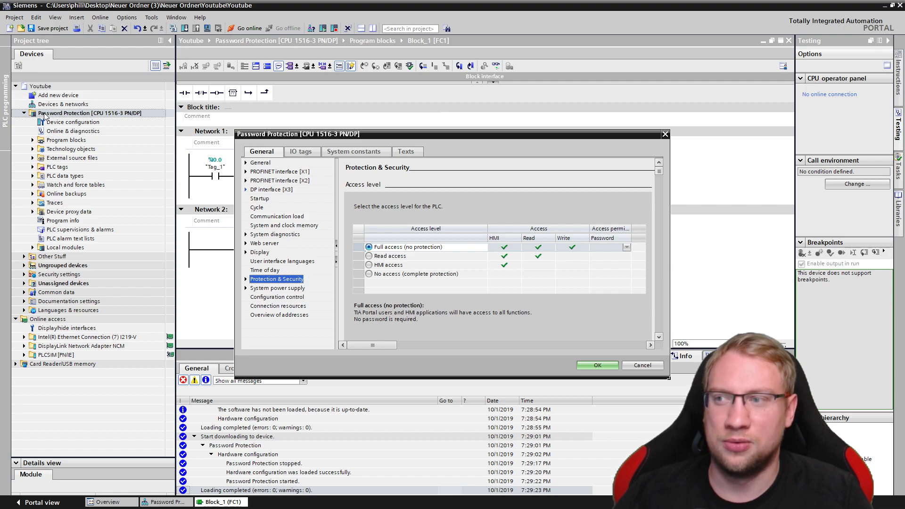
# Close the Properties dialog and show the CPU's Protection & Security settings in an enlarged Inspector below Device configuration
pyautogui.click(642, 365)
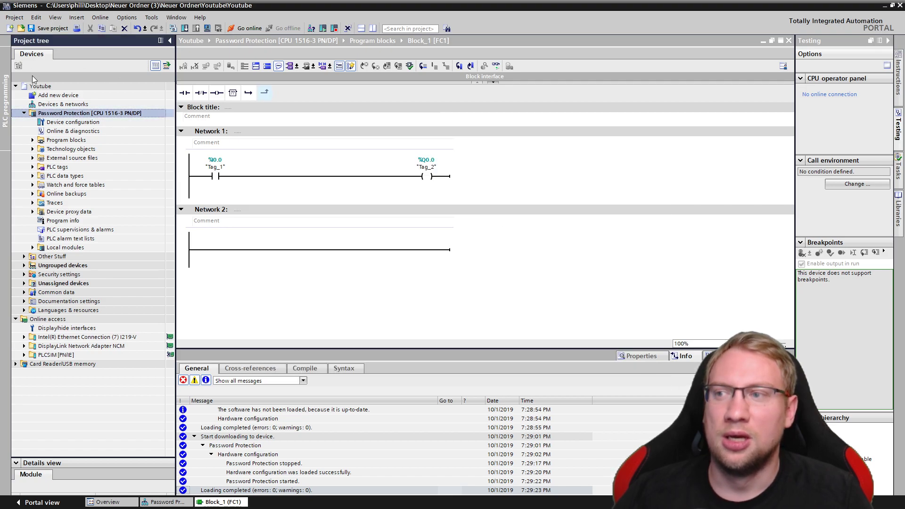
pyautogui.click(53, 124)
pyautogui.doubleClick(54, 124)
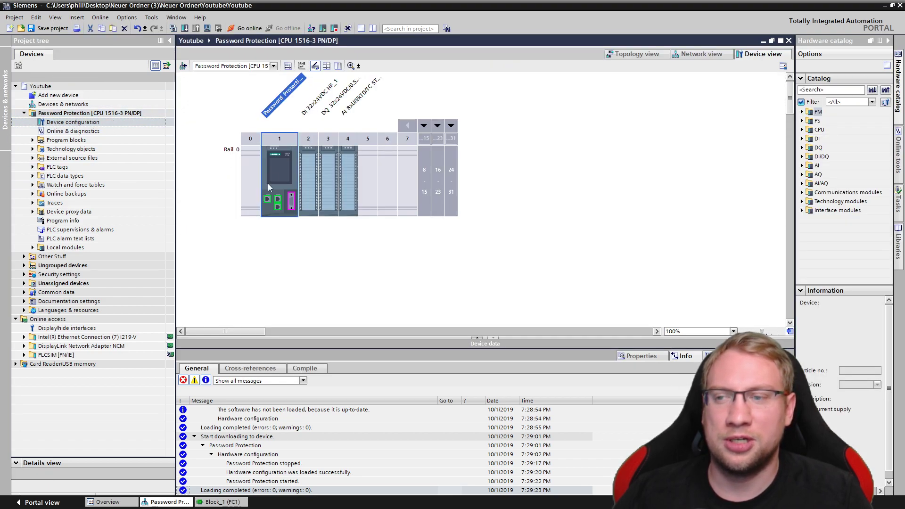
pyautogui.doubleClick(282, 166)
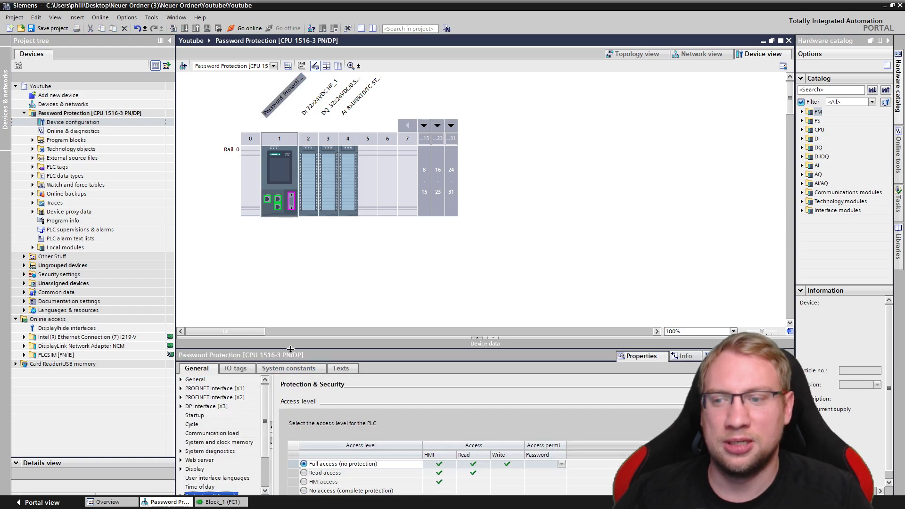
pyautogui.moveTo(290, 349); pyautogui.dragTo(286, 179)
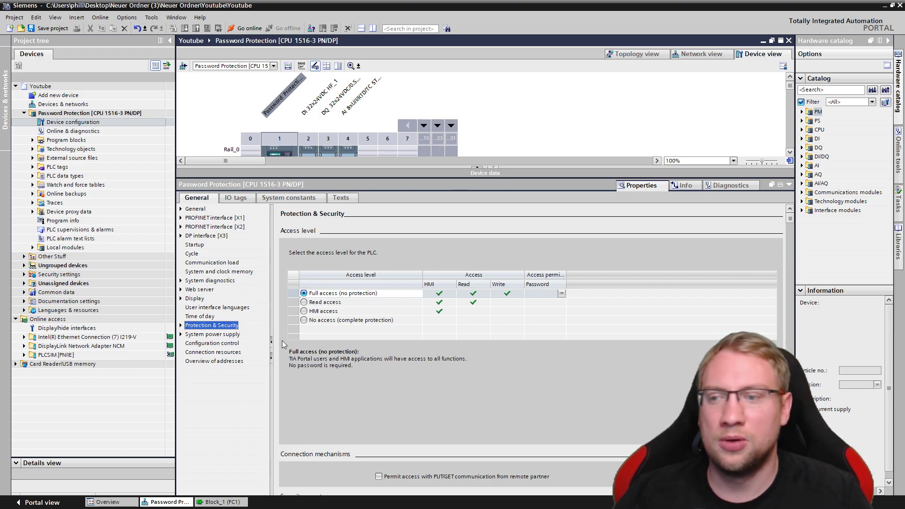
pyautogui.click(206, 317)
pyautogui.click(204, 326)
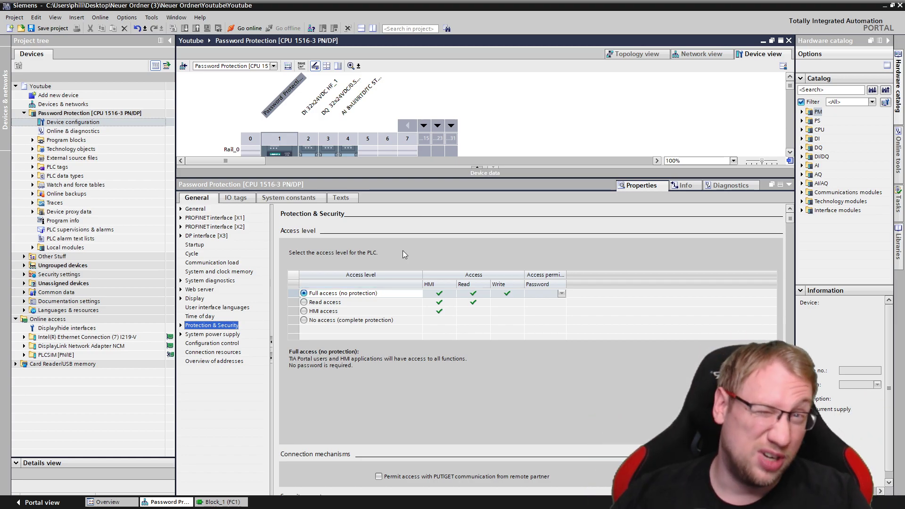
# Set the CPU access level to Read access, with a confirmed full-access password
pyautogui.click(313, 303)
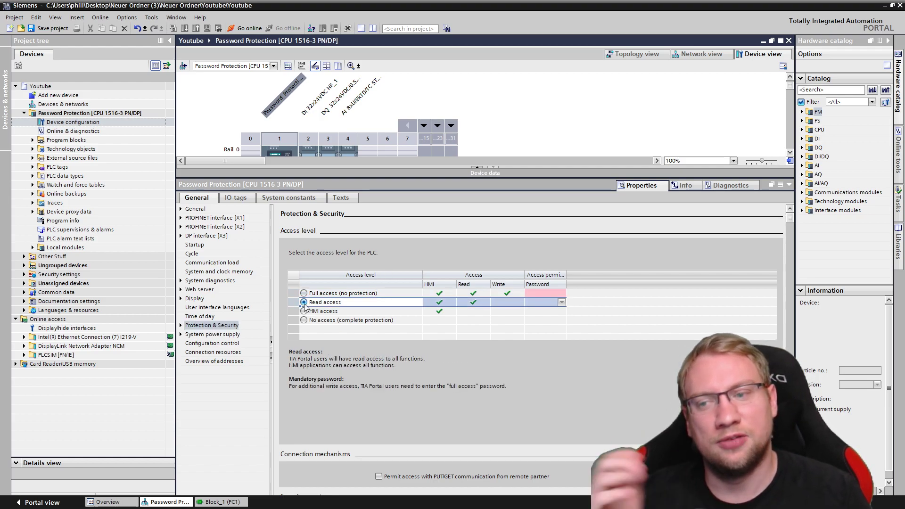
pyautogui.click(541, 294)
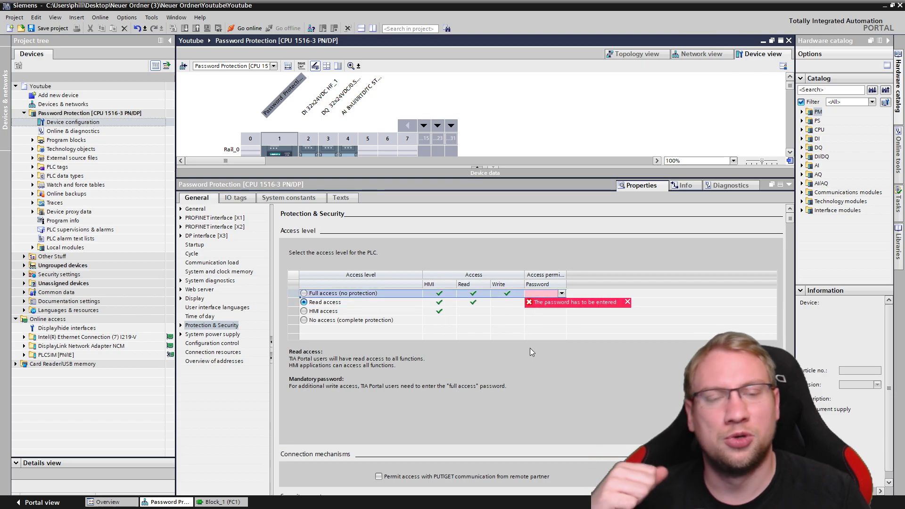
pyautogui.click(536, 294)
pyautogui.click(536, 293)
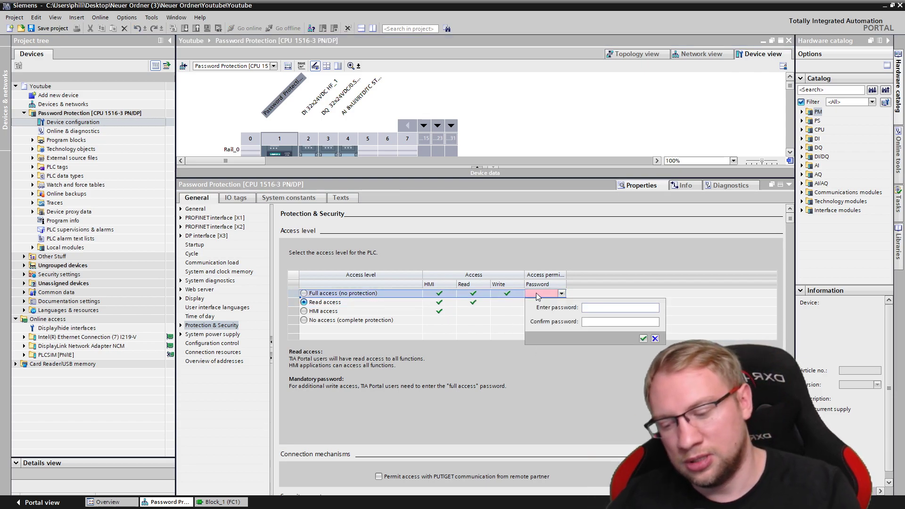
pyautogui.write('123')
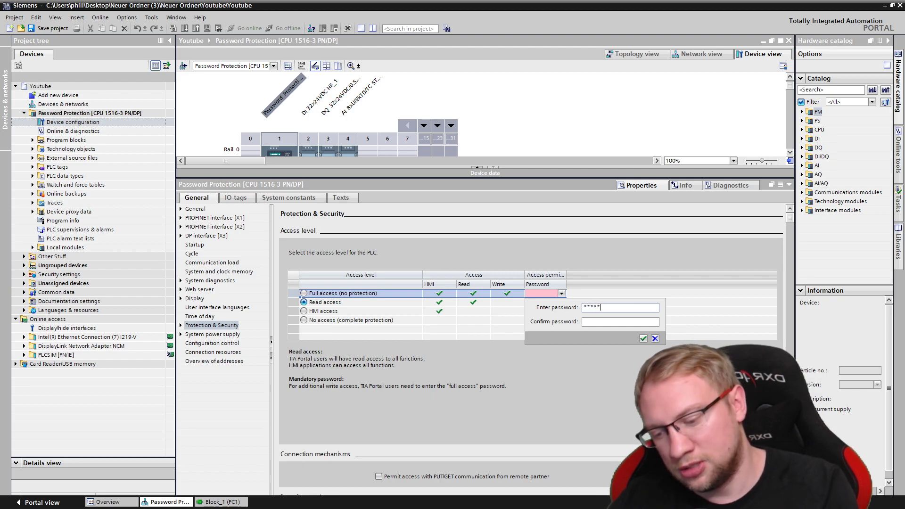
pyautogui.write('4')
pyautogui.press('Tab')
pyautogui.write('1234')
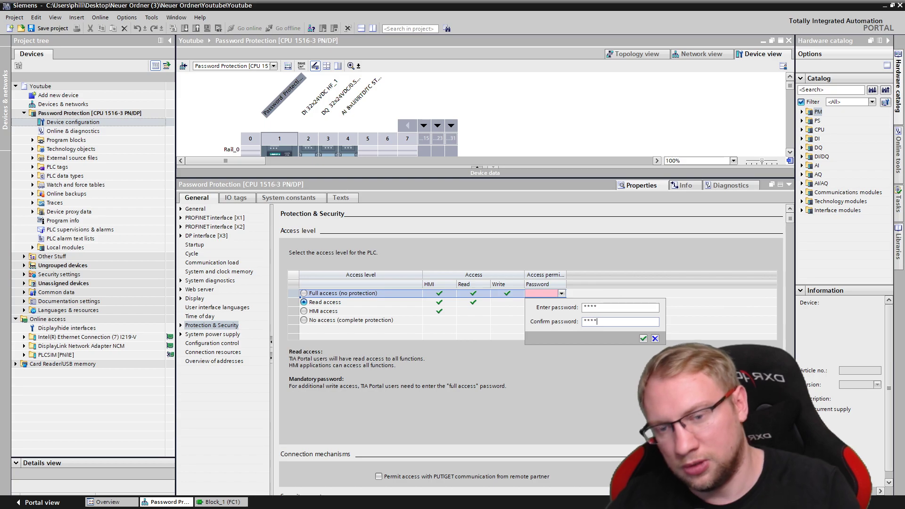
pyautogui.click(643, 338)
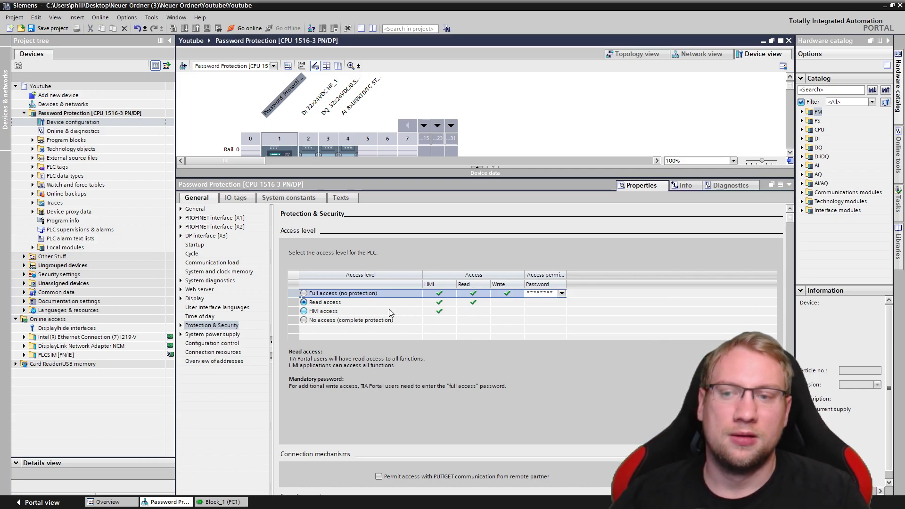
pyautogui.click(330, 304)
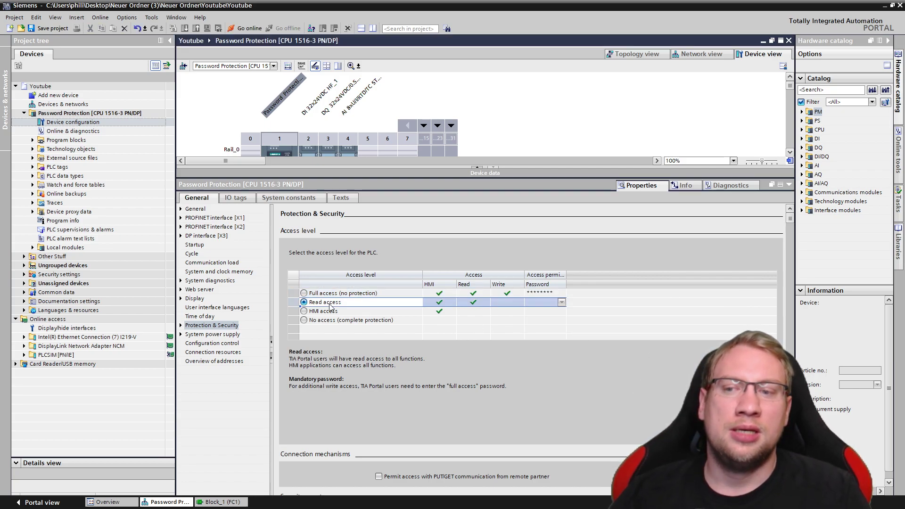
pyautogui.click(100, 114)
# Save the project, load the read-access protection onto the CPU, then reselect the CPU in Device view
pyautogui.click(55, 27)
pyautogui.click(185, 28)
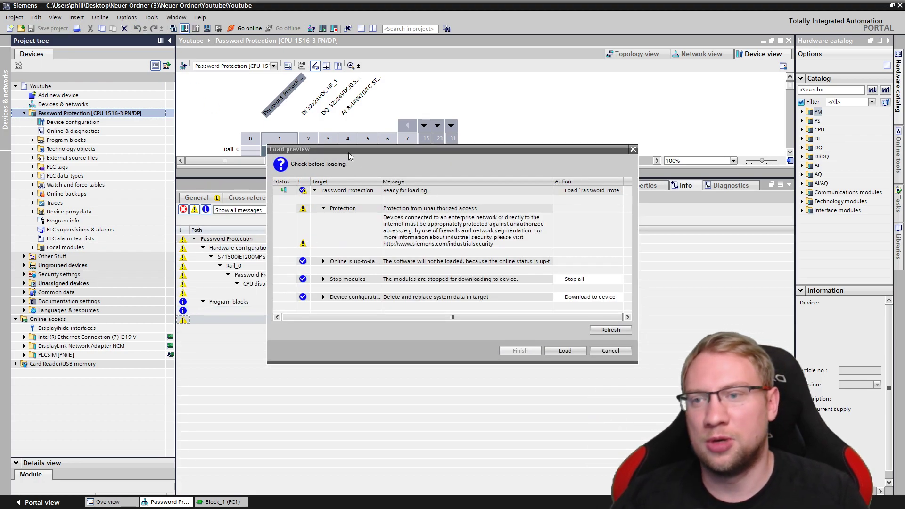
pyautogui.moveTo(349, 152); pyautogui.dragTo(285, 251)
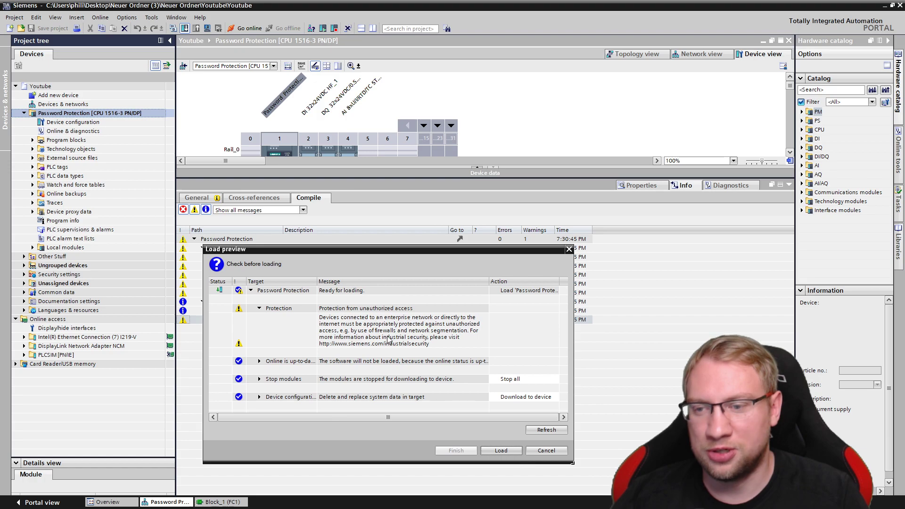
pyautogui.click(501, 450)
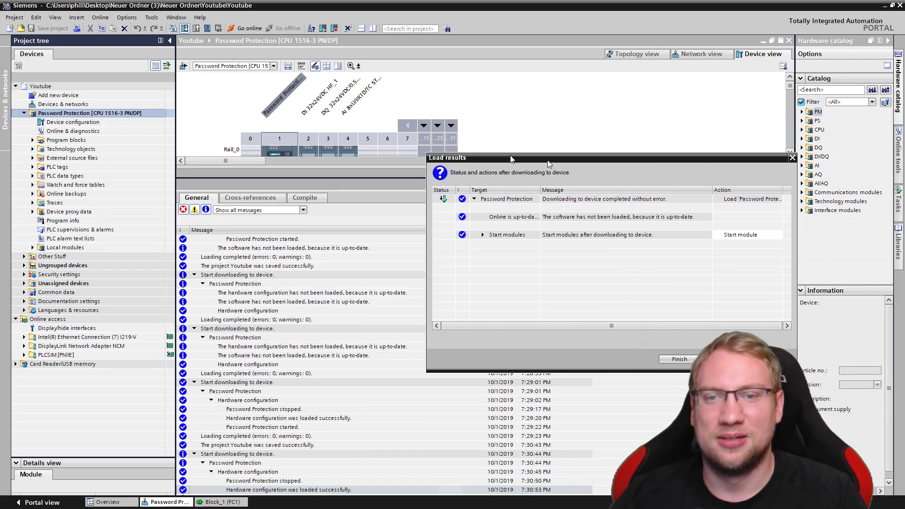
pyautogui.click(520, 348)
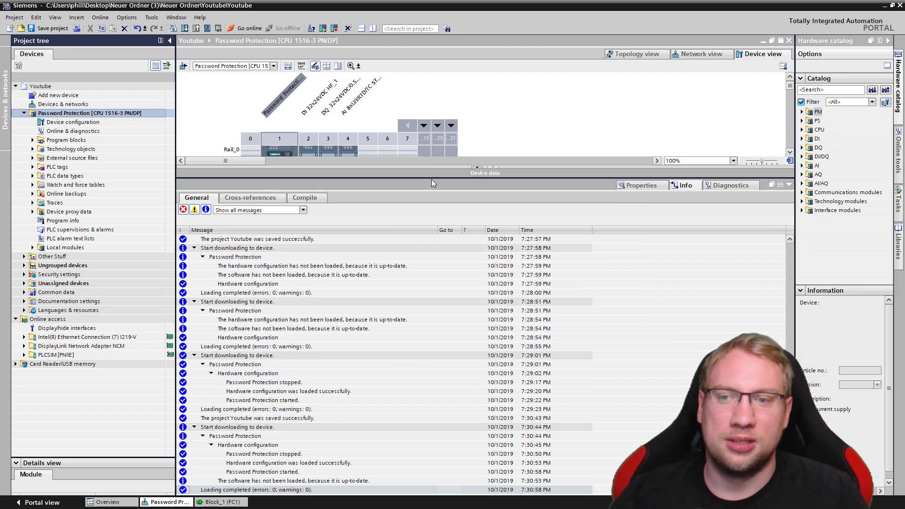
pyautogui.moveTo(432, 178); pyautogui.dragTo(379, 241)
pyautogui.click(267, 160)
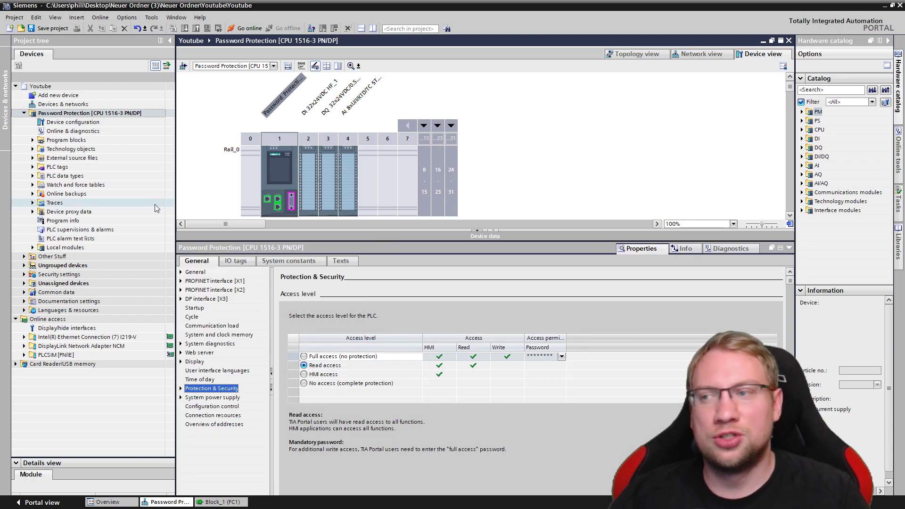
# Open Block_1 [FC1] and monitor it online on the CPU
pyautogui.click(33, 140)
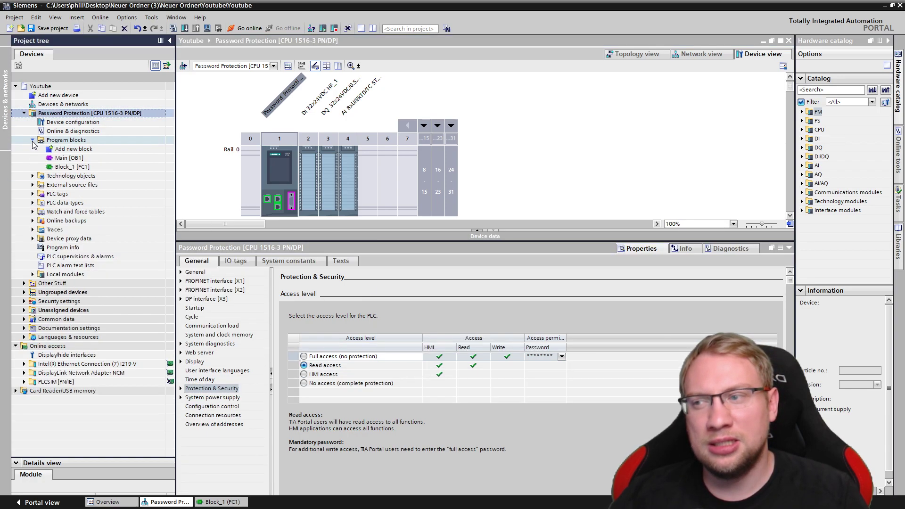
pyautogui.doubleClick(89, 167)
pyautogui.click(427, 176)
pyautogui.hotkey('ctrl', 't')
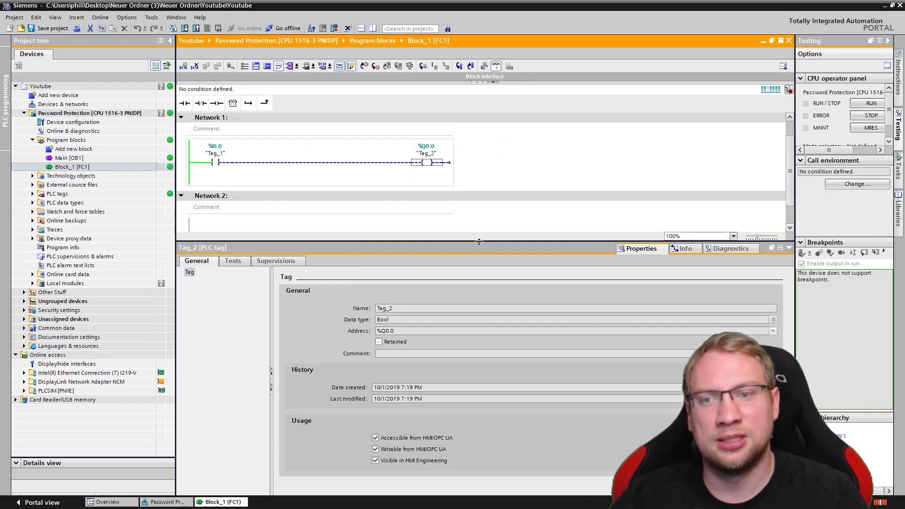
pyautogui.moveTo(498, 248); pyautogui.dragTo(471, 351)
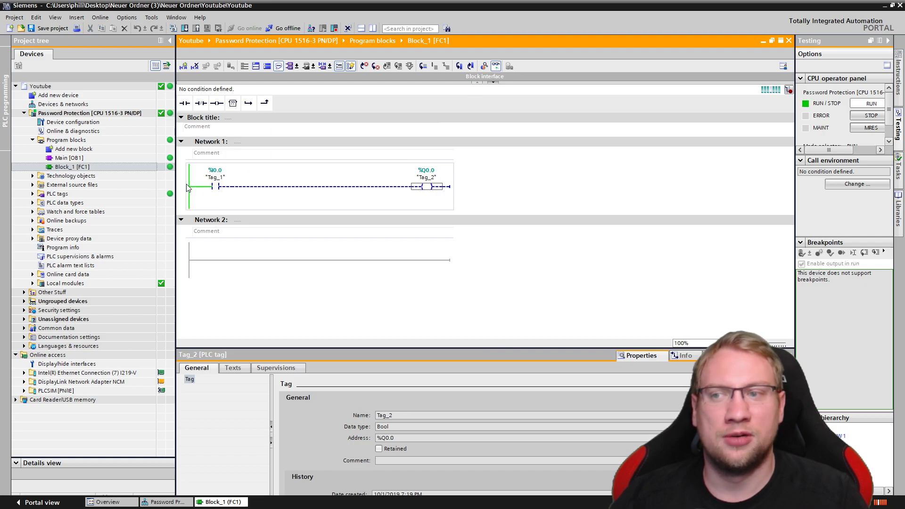
# Open Main [OB1] with online monitoring, then go offline from the CPU
pyautogui.click(100, 157)
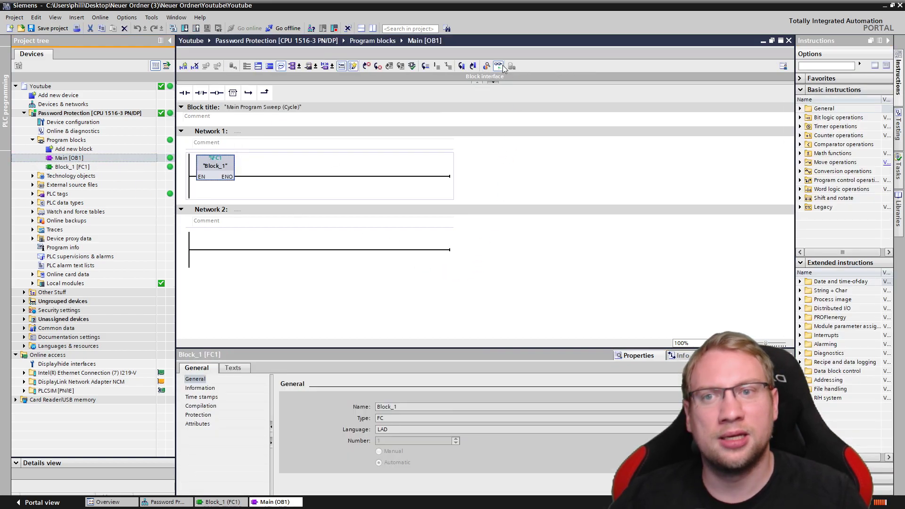
pyautogui.click(497, 65)
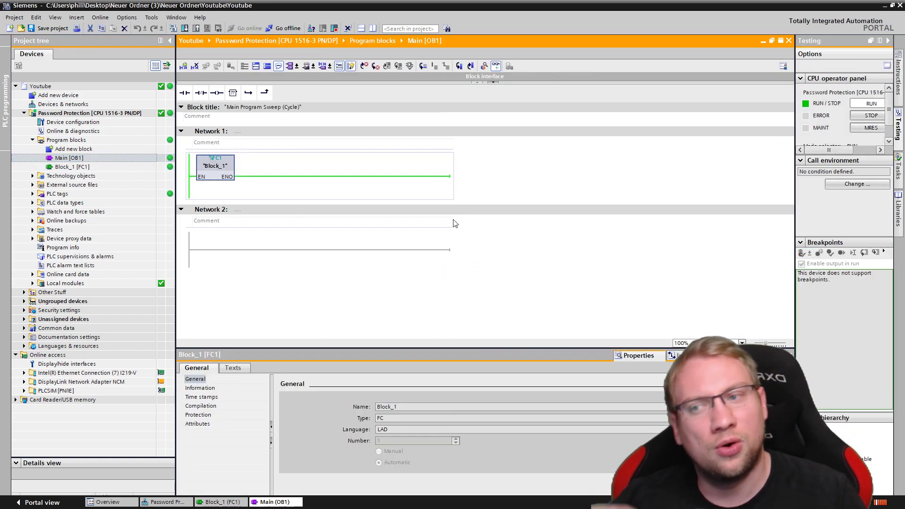
pyautogui.click(479, 190)
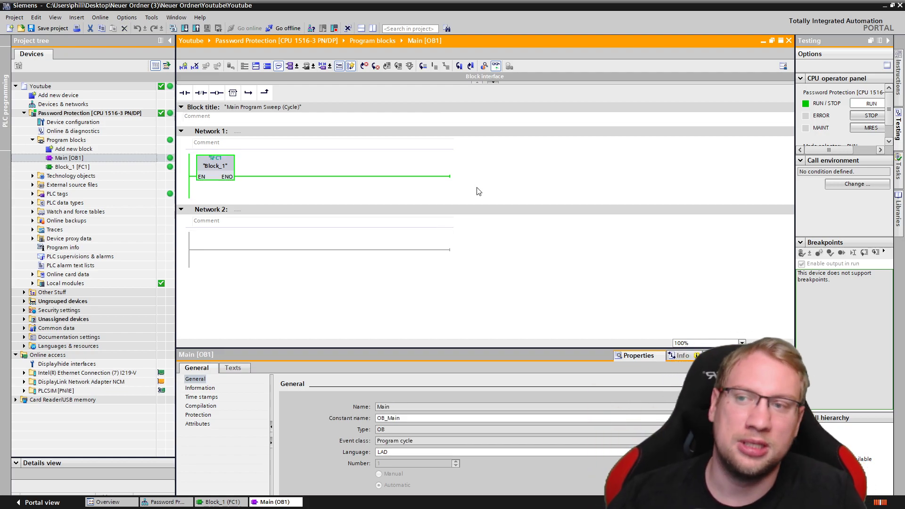
pyautogui.click(89, 113)
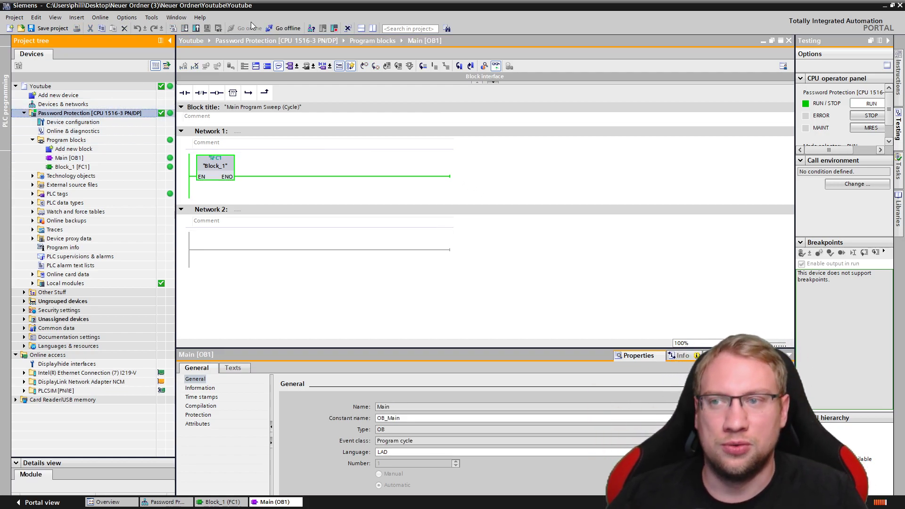
pyautogui.click(289, 29)
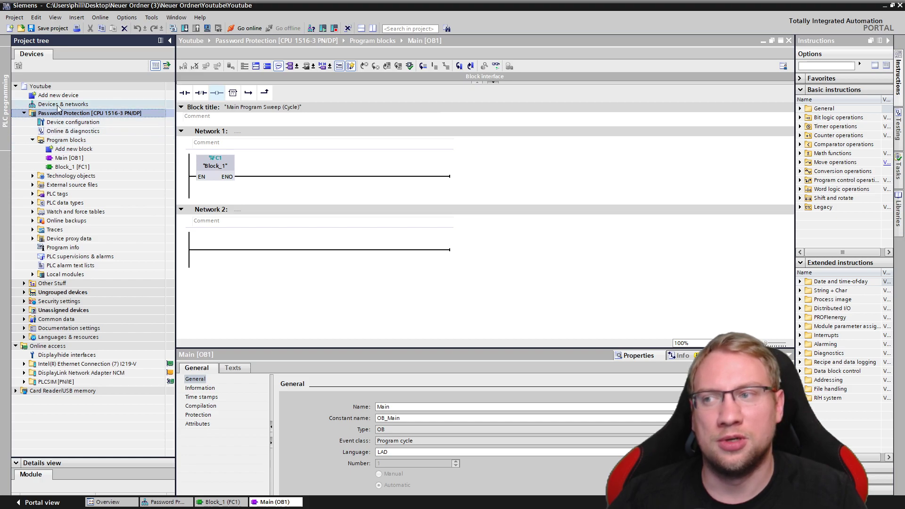
# In Block_1, assign operand %I0.2 to the empty contact in Network 1
pyautogui.doubleClick(53, 168)
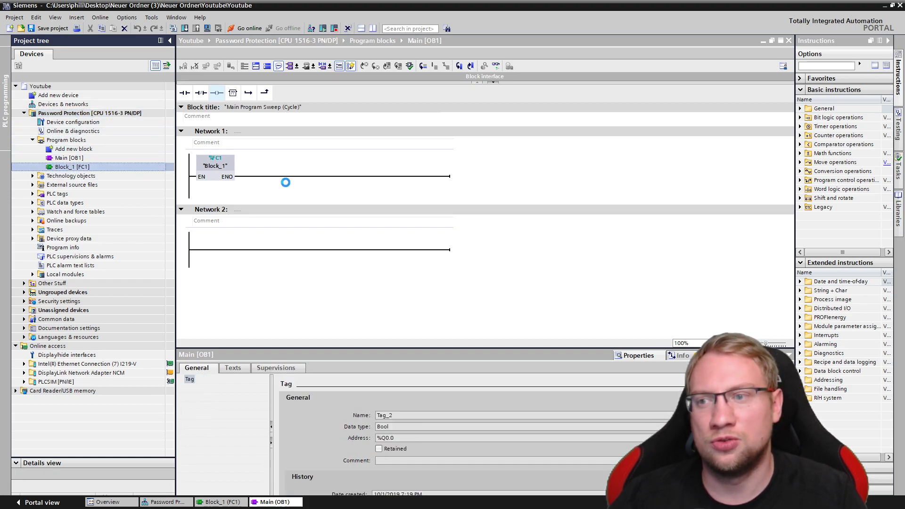
pyautogui.click(260, 166)
pyautogui.write('i0.2')
pyautogui.press('Return')
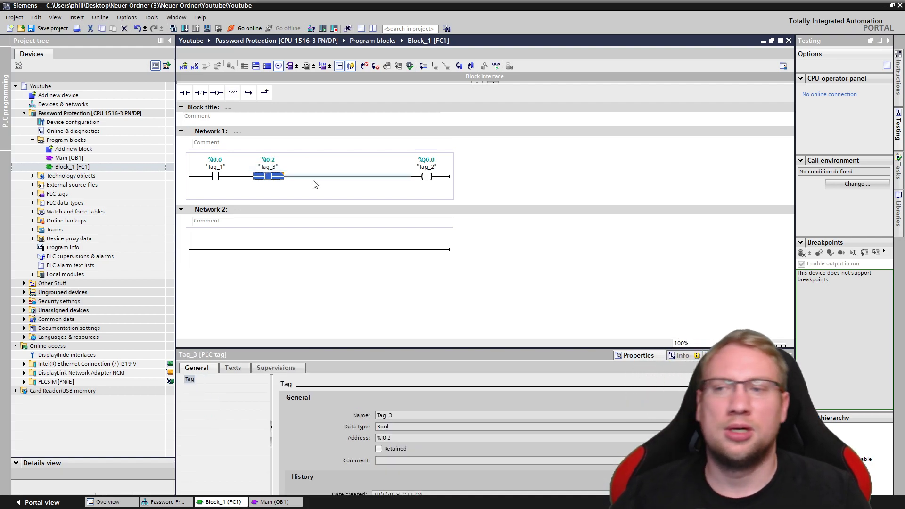
# Download the changed Block_1 to the CPU, entering the full-access password when prompted
pyautogui.click(152, 111)
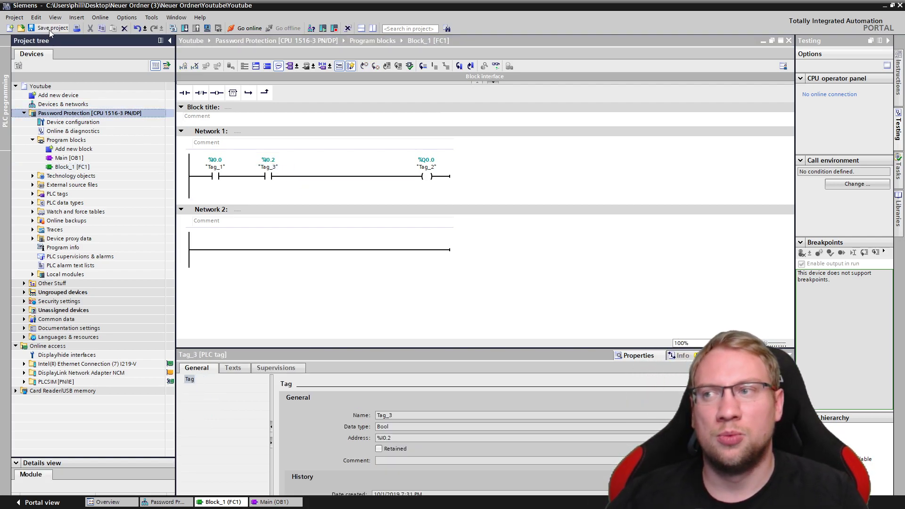
pyautogui.click(185, 28)
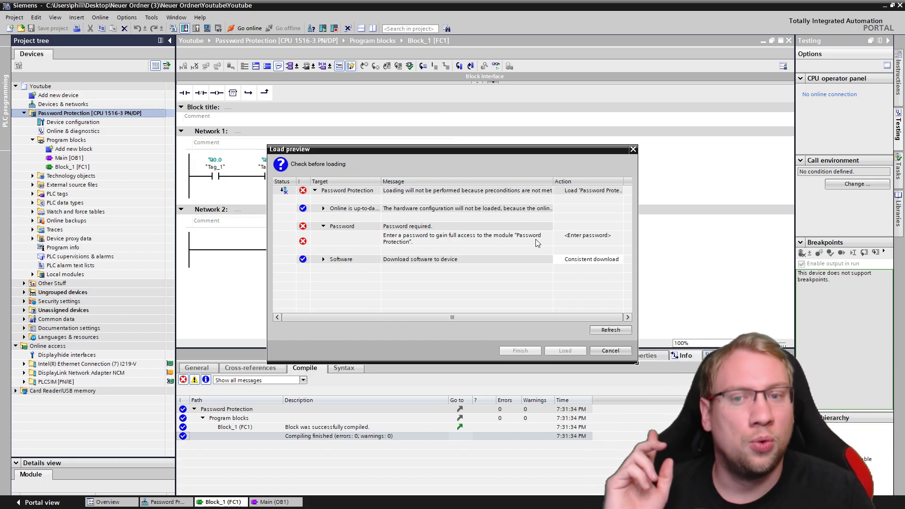
pyautogui.click(577, 240)
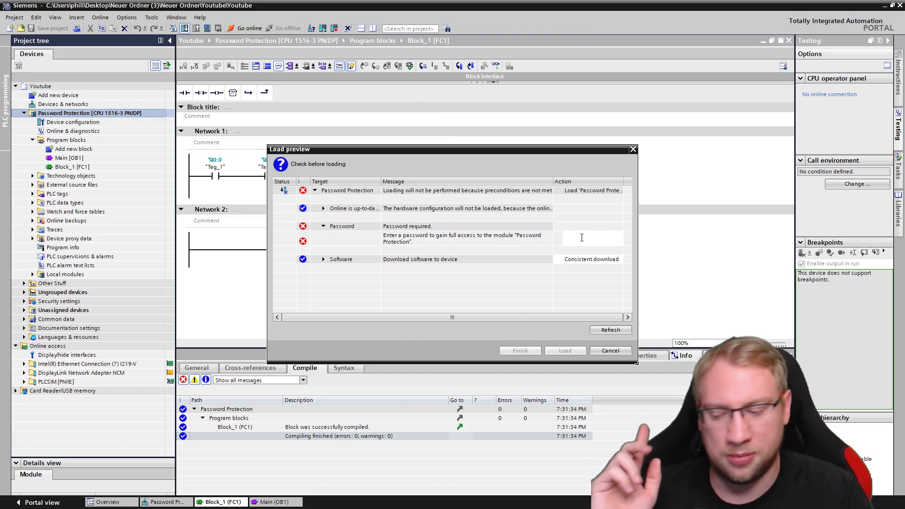
pyautogui.write('1')
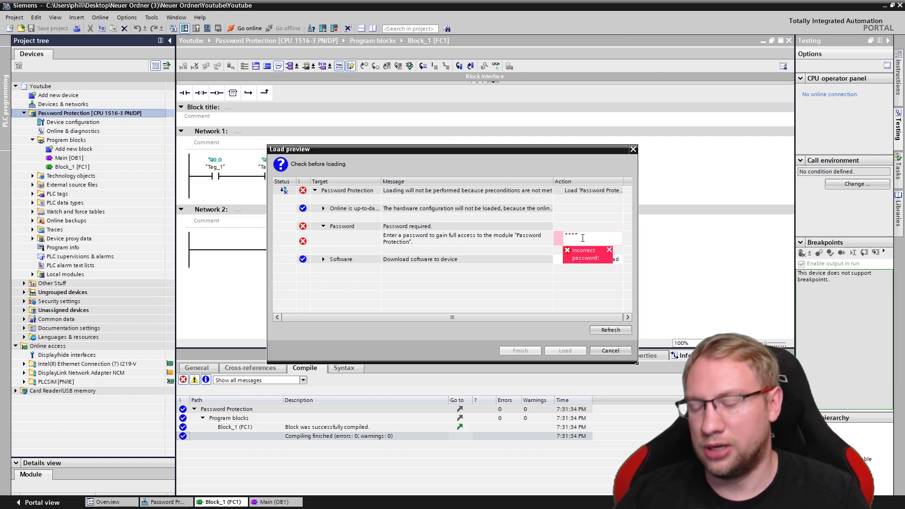
pyautogui.moveTo(583, 238); pyautogui.dragTo(536, 232)
pyautogui.write('1')
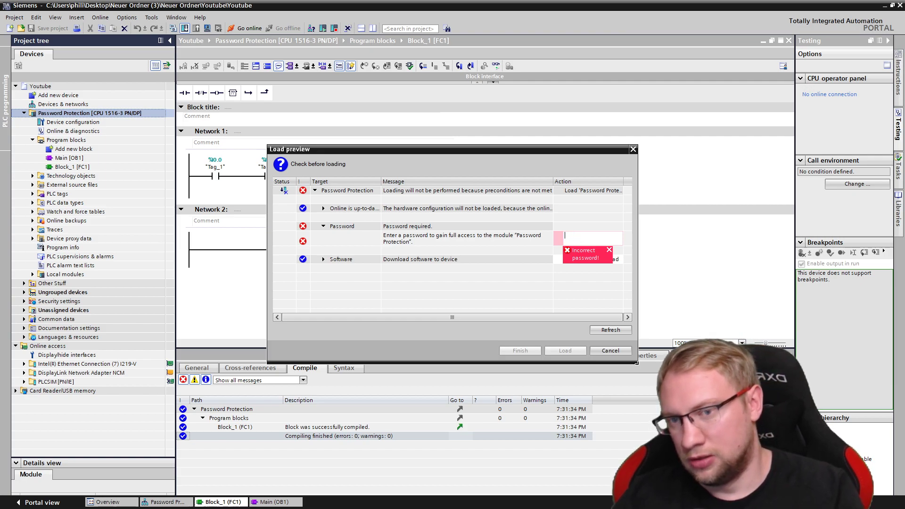
pyautogui.write('234567890')
pyautogui.press('Return')
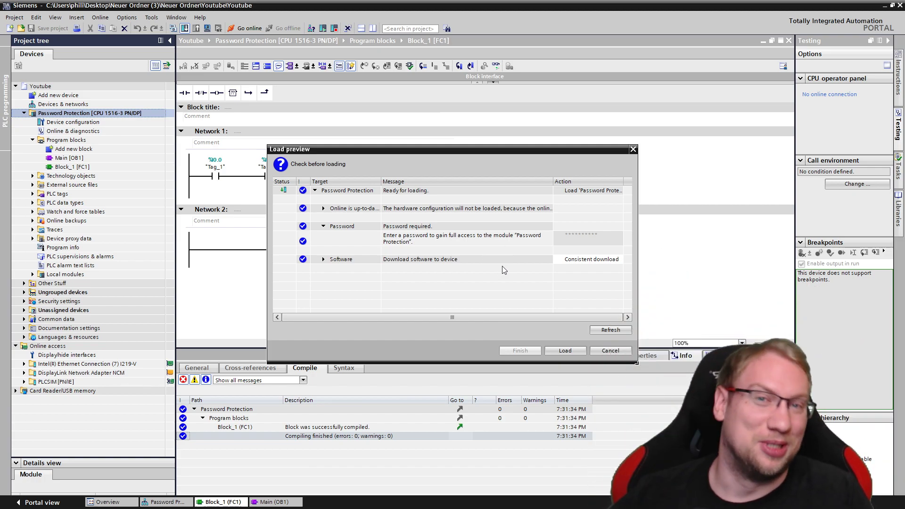
pyautogui.click(566, 351)
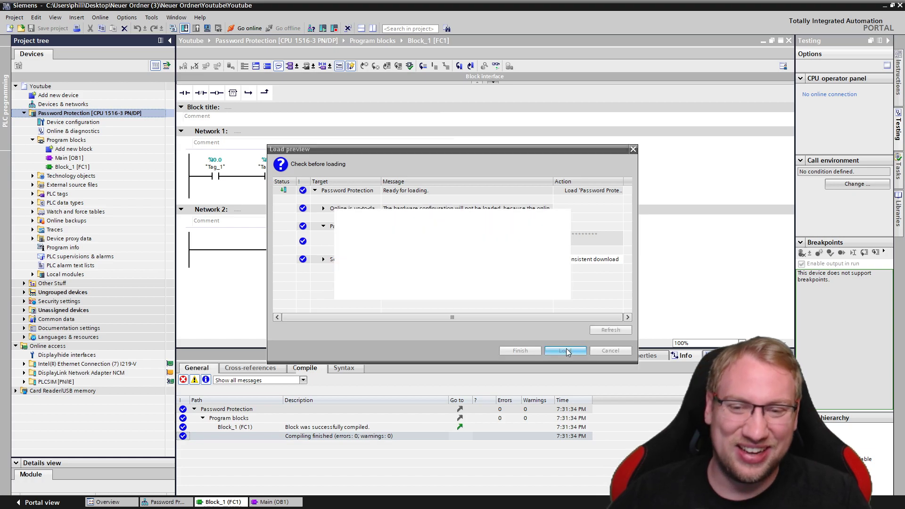
pyautogui.click(532, 348)
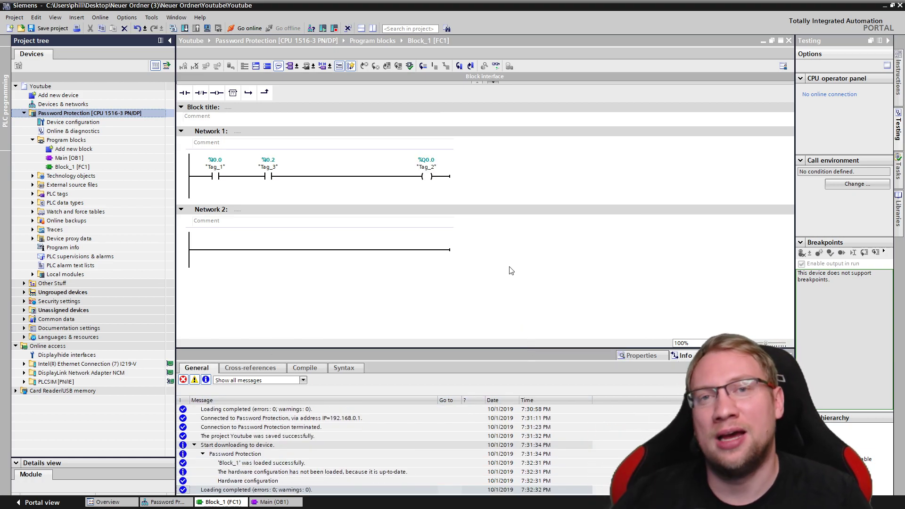
# In the CPU's Protection & Security settings, set the access level to HMI access
pyautogui.doubleClick(66, 121)
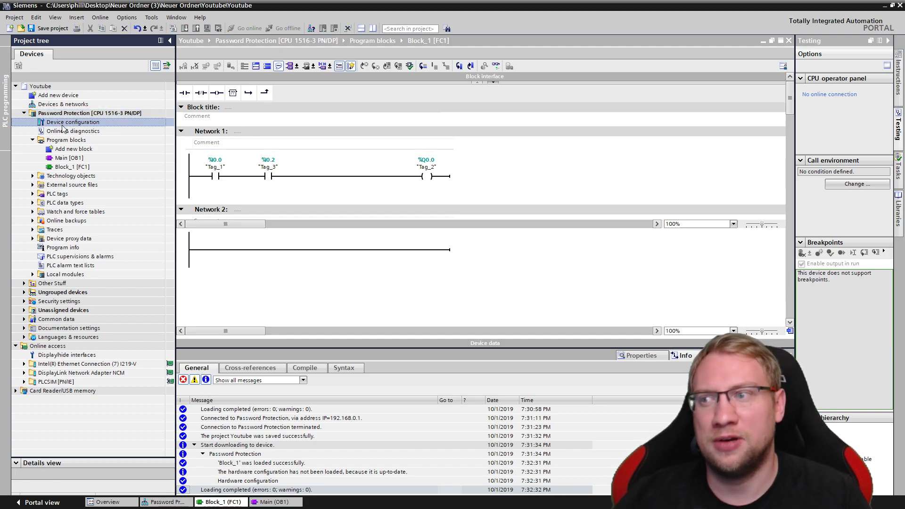
pyautogui.doubleClick(284, 171)
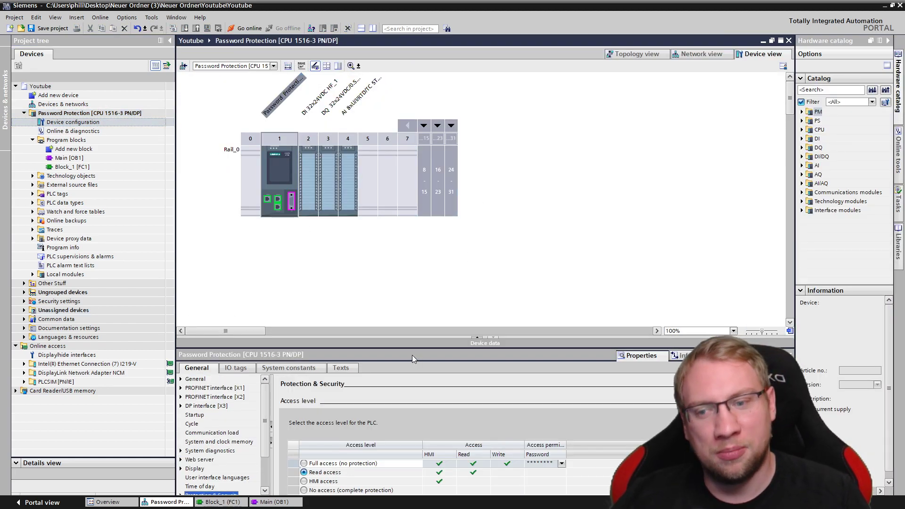
pyautogui.moveTo(412, 347); pyautogui.dragTo(413, 199)
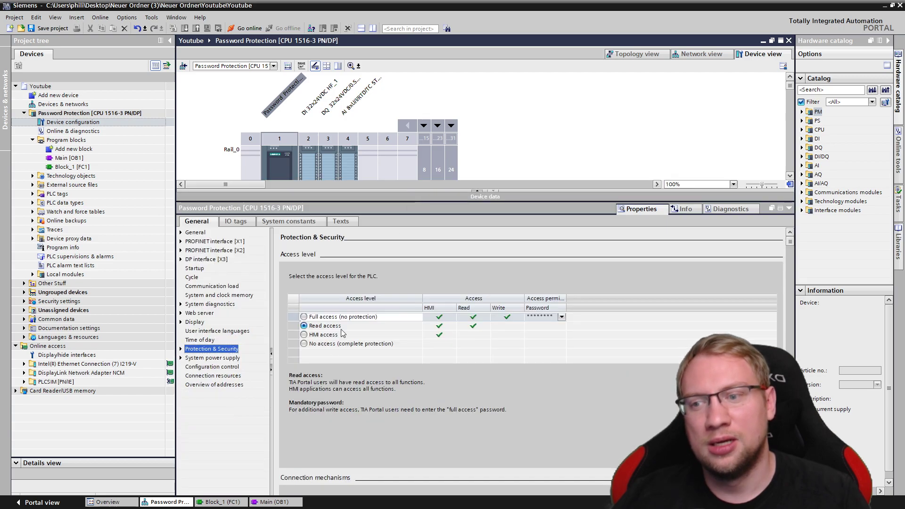
pyautogui.click(303, 335)
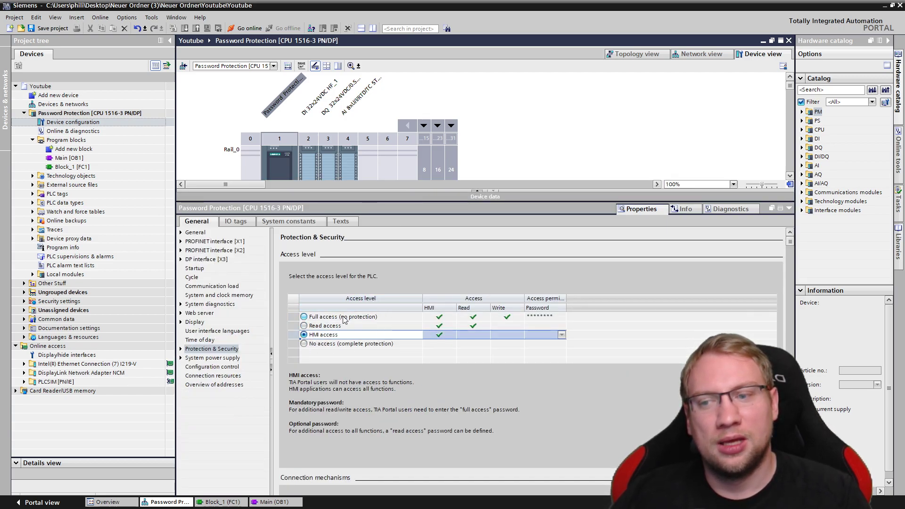
# Enter and confirm a read-access password for the CPU
pyautogui.click(539, 325)
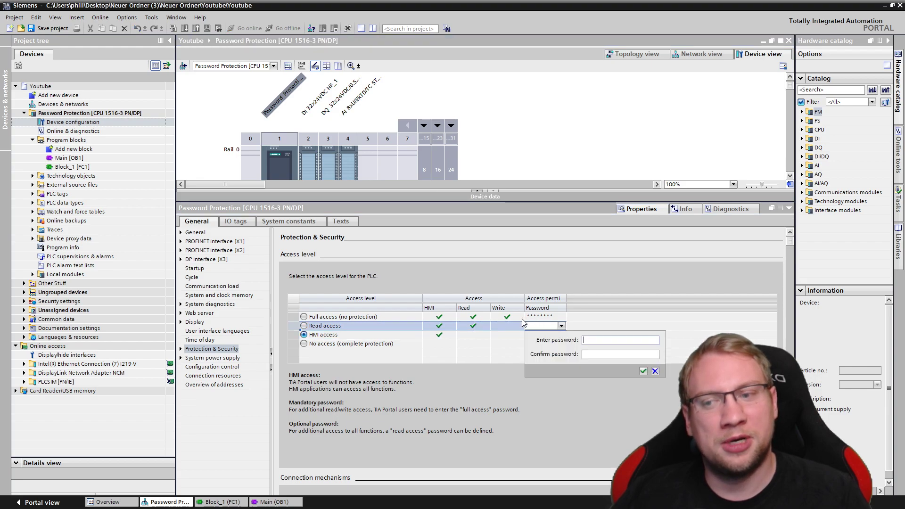
pyautogui.click(539, 317)
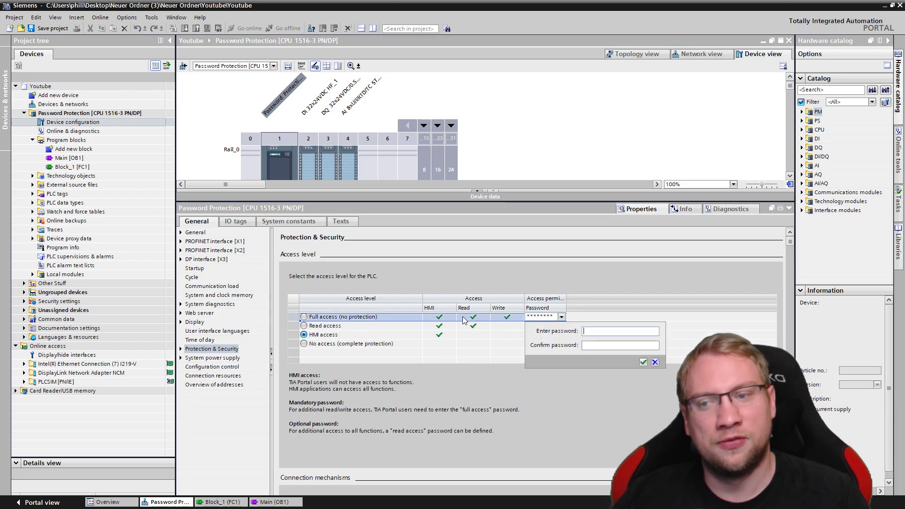
pyautogui.click(433, 320)
pyautogui.click(540, 325)
pyautogui.click(535, 328)
pyautogui.click(535, 327)
pyautogui.write('123')
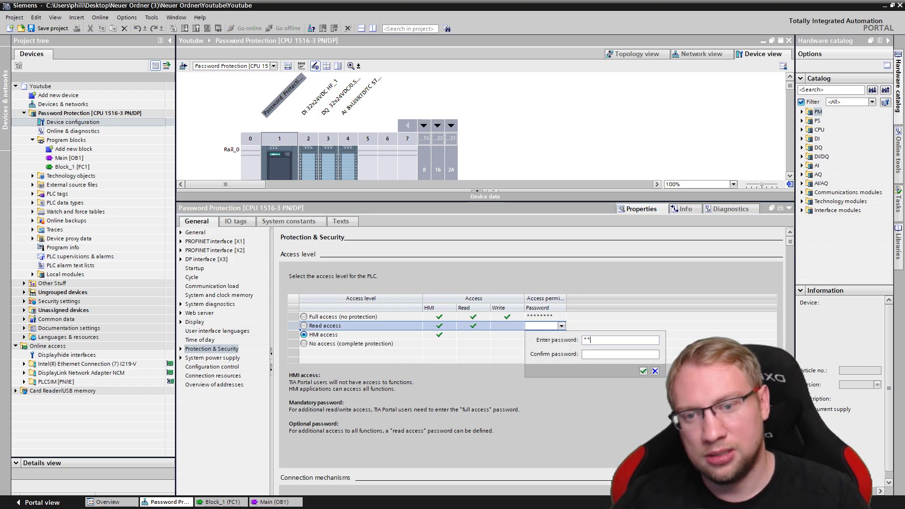
pyautogui.write('4')
pyautogui.press('Tab')
pyautogui.write('1234')
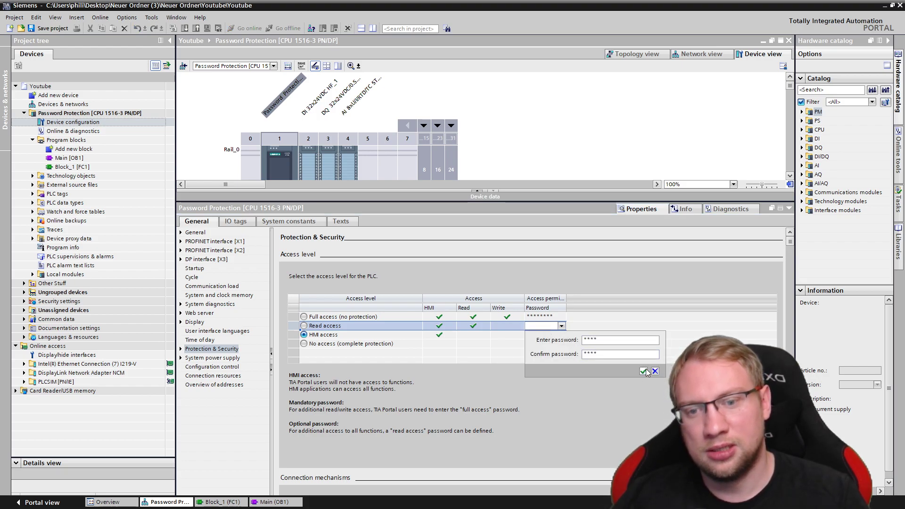
pyautogui.click(644, 370)
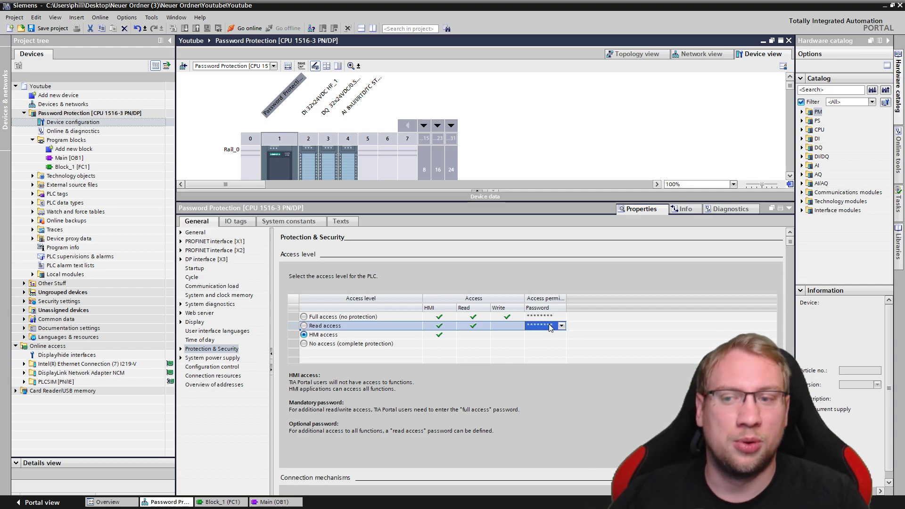
# Review the full- and read-access password entries, keep HMI access, and save the project
pyautogui.click(496, 318)
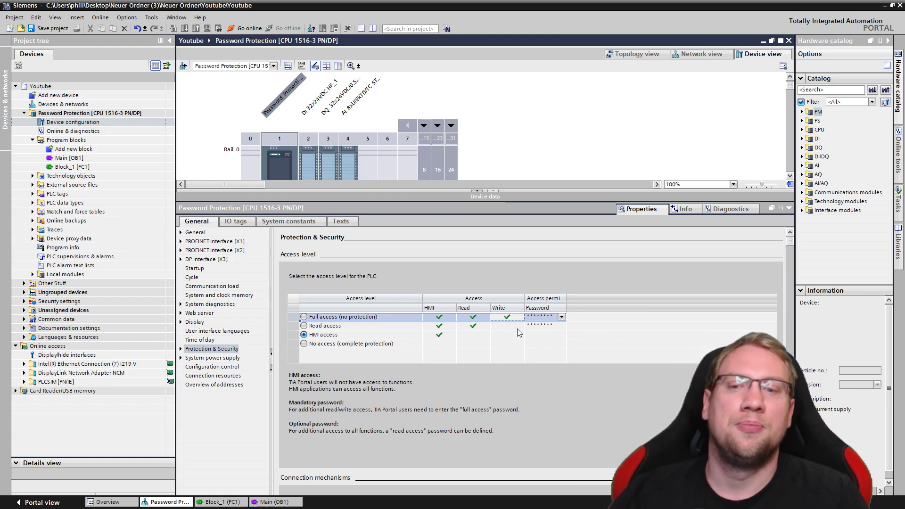
pyautogui.click(503, 326)
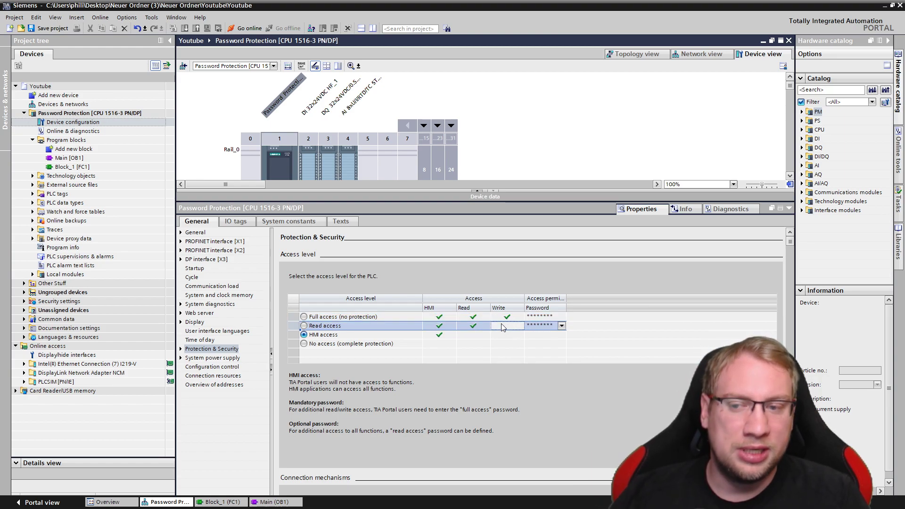
pyautogui.click(504, 336)
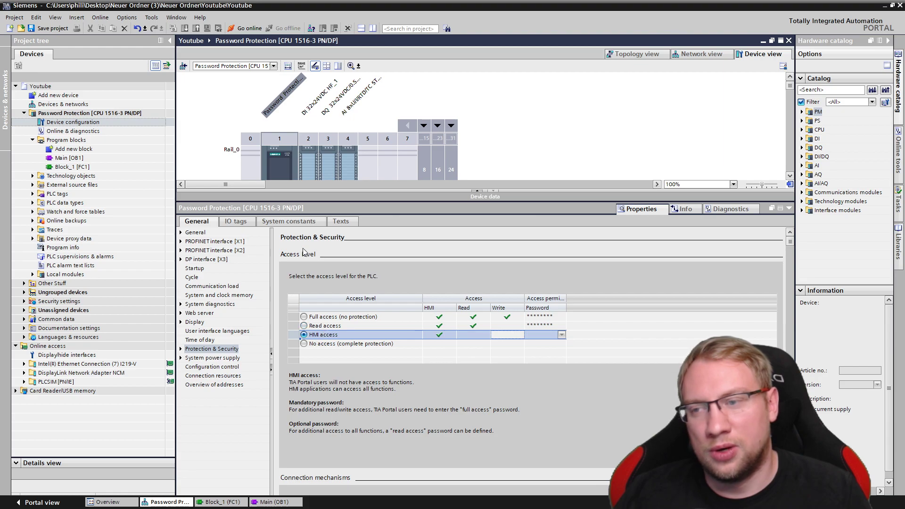
pyautogui.click(71, 113)
pyautogui.click(47, 29)
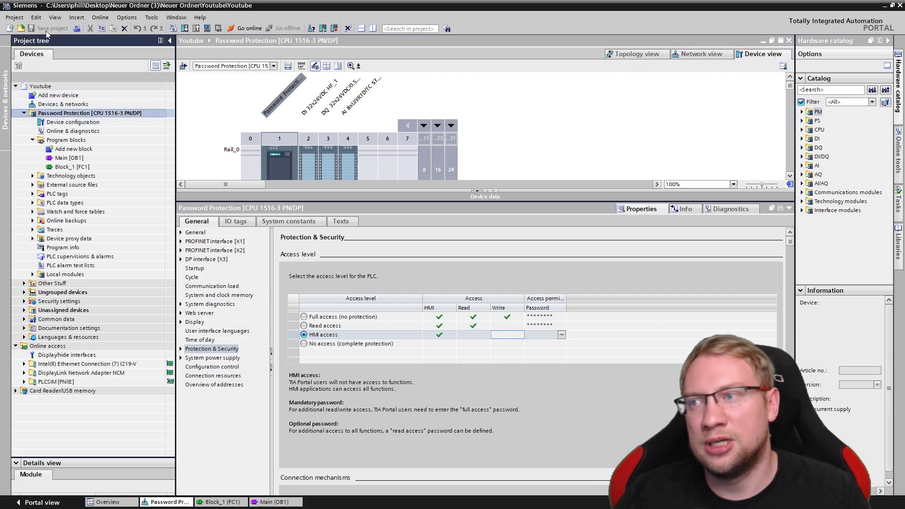
# Load the HMI-access protection configuration onto the CPU and start the modules
pyautogui.click(185, 29)
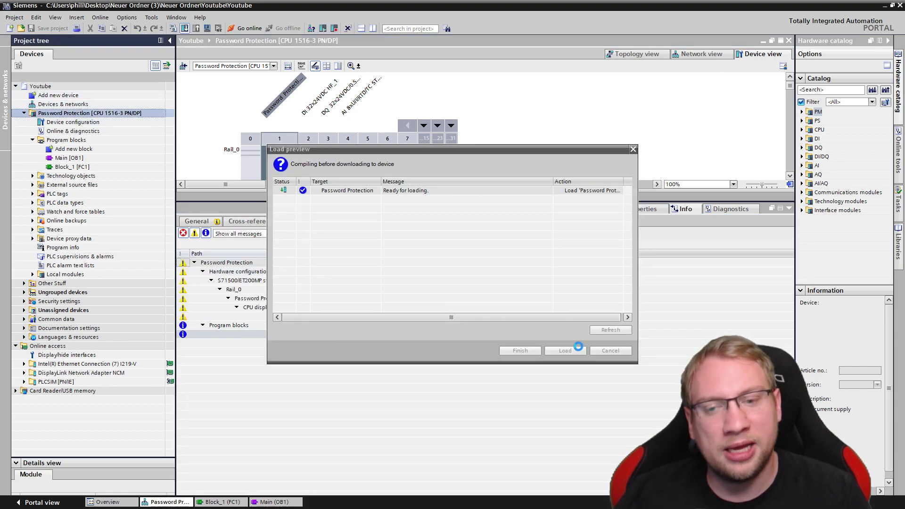
pyautogui.click(573, 352)
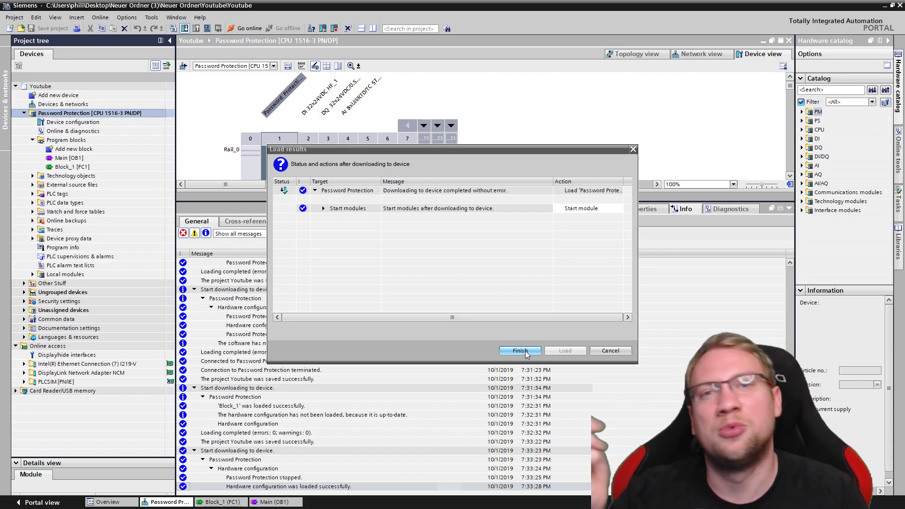
pyautogui.click(520, 351)
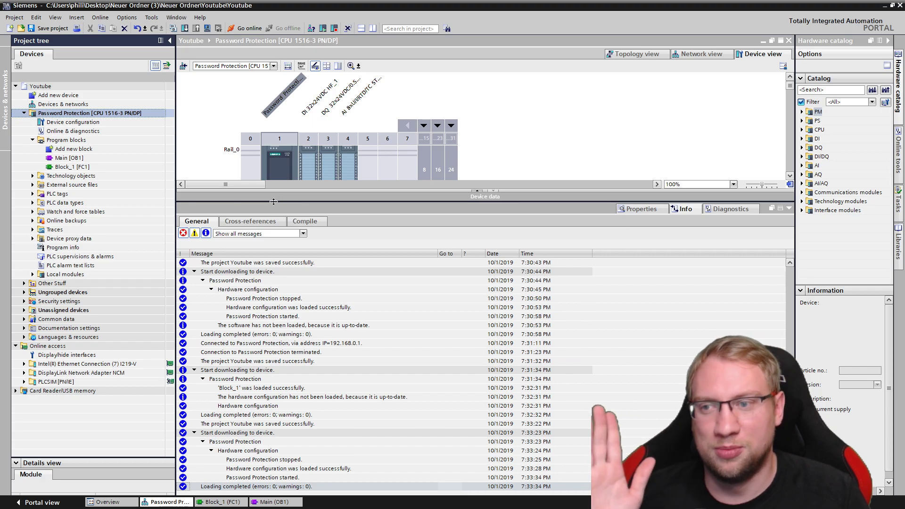
pyautogui.moveTo(273, 200); pyautogui.dragTo(294, 335)
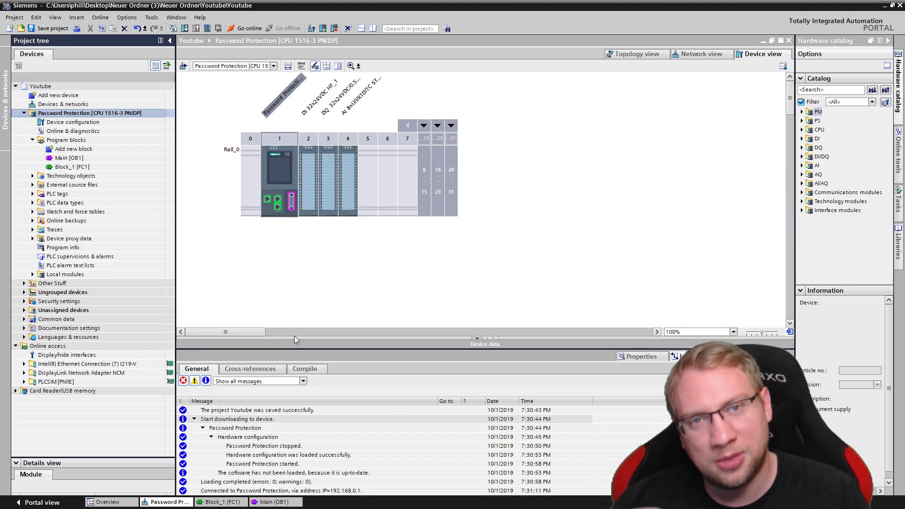
# Monitor Block_1 [FC1] online, then return to the CPU's Device configuration
pyautogui.doubleClick(66, 167)
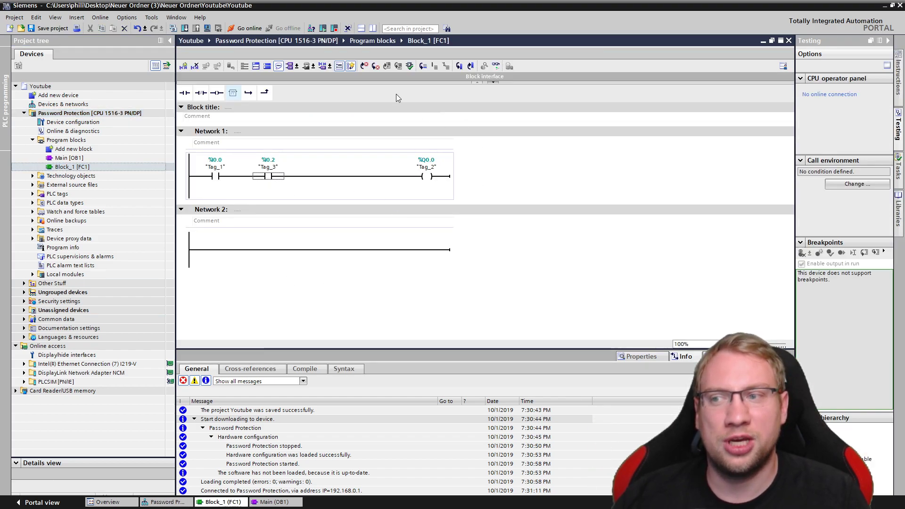
pyautogui.click(375, 177)
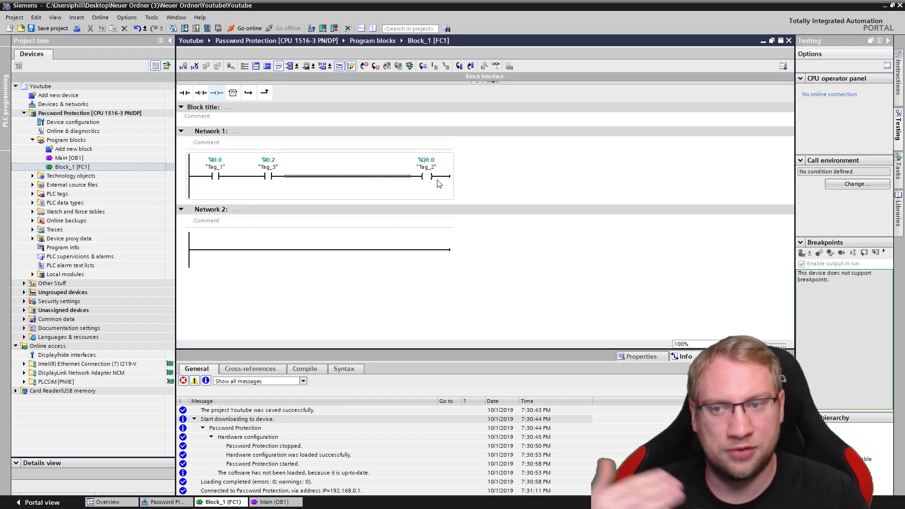
pyautogui.click(480, 158)
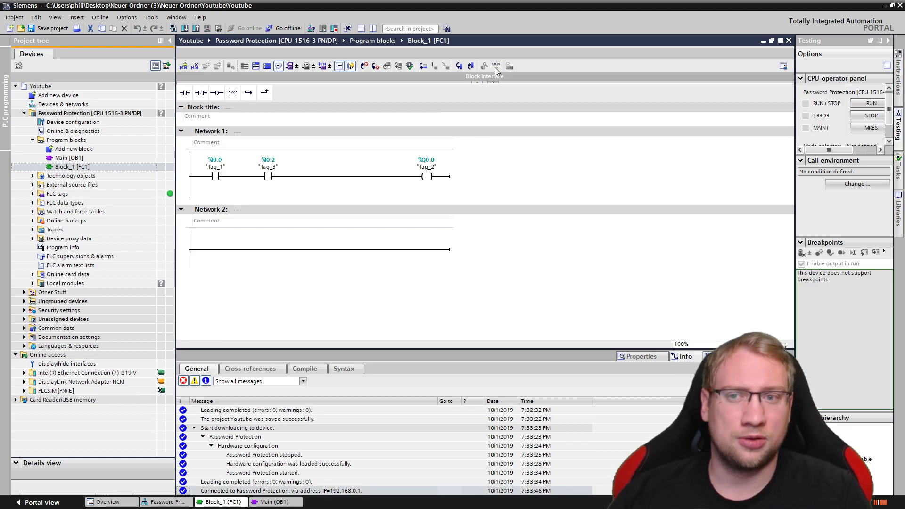
pyautogui.click(496, 66)
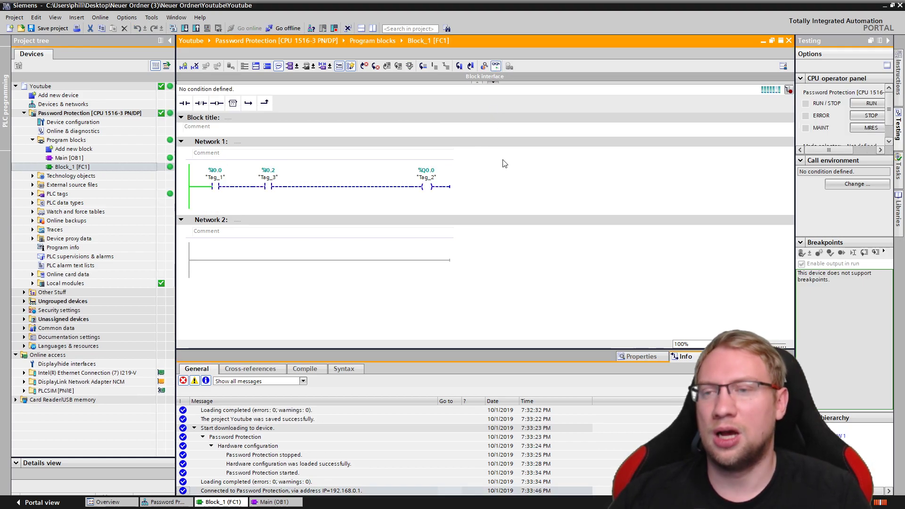
pyautogui.doubleClick(58, 123)
# Go offline, then re-enter and confirm the CPU's full-access password in Protection & Security
pyautogui.click(283, 29)
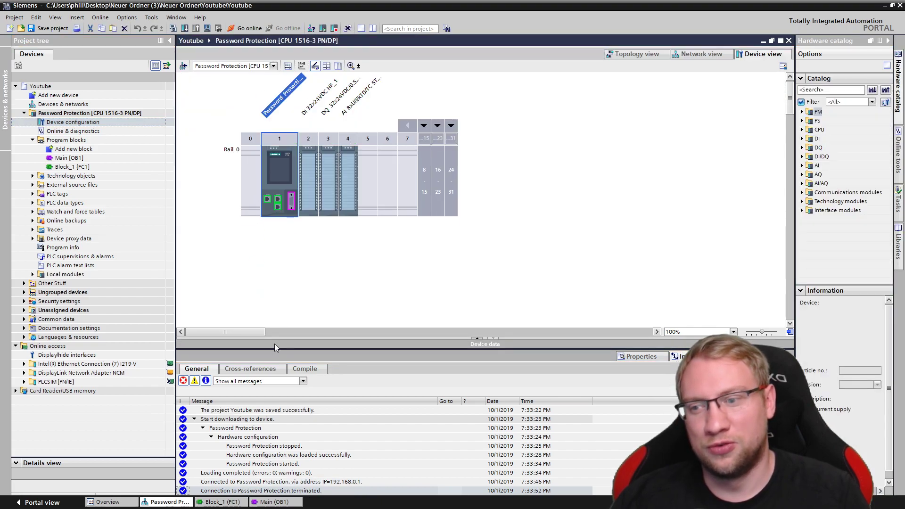
pyautogui.moveTo(275, 347); pyautogui.dragTo(271, 215)
pyautogui.doubleClick(281, 162)
pyautogui.click(554, 328)
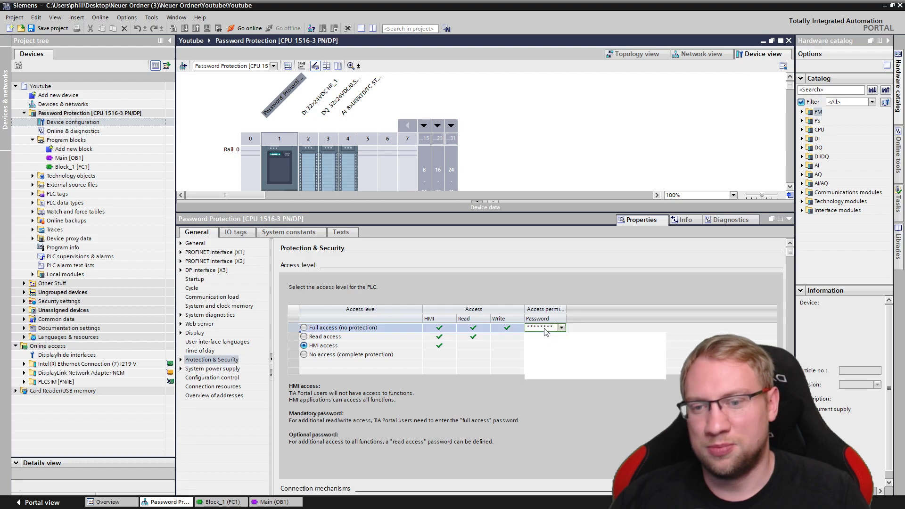
pyautogui.click(551, 329)
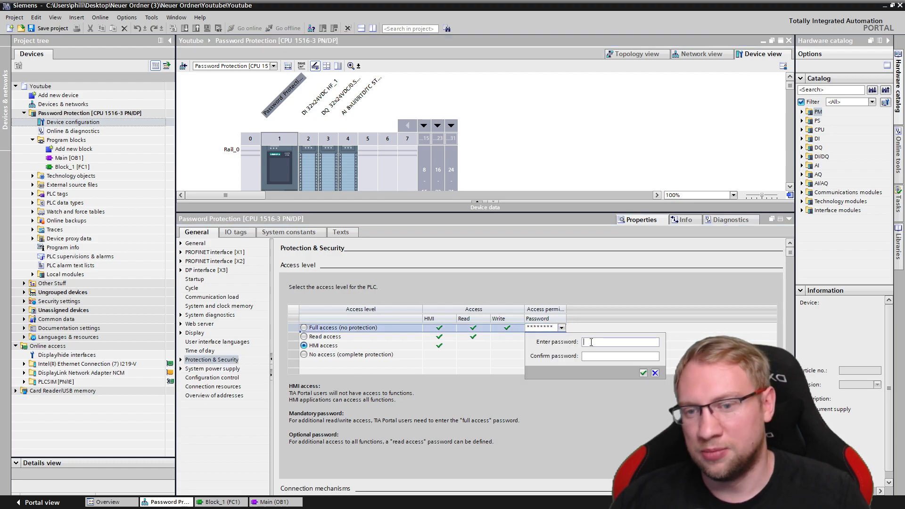
pyautogui.click(590, 355)
pyautogui.write('****')
pyautogui.click(643, 373)
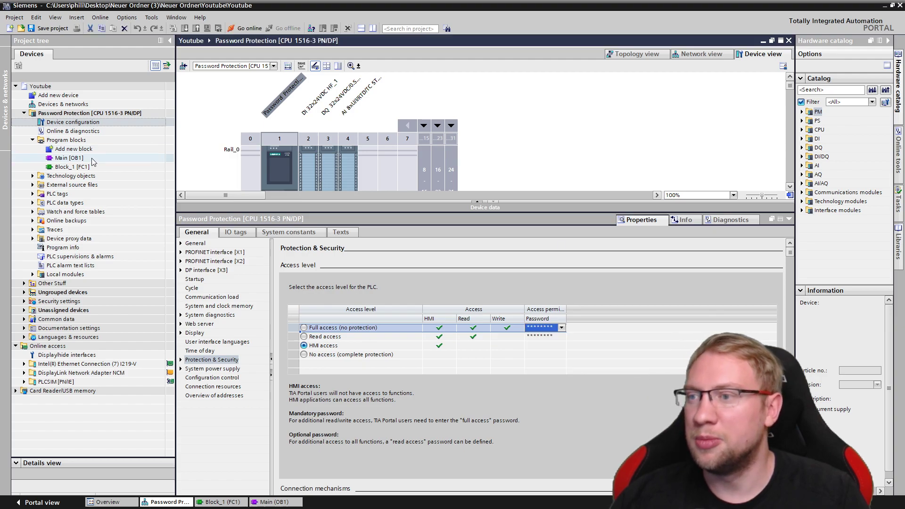
# Download the configuration to the CPU, load and finish, then reopen Block_1 [FC1]
pyautogui.click(100, 113)
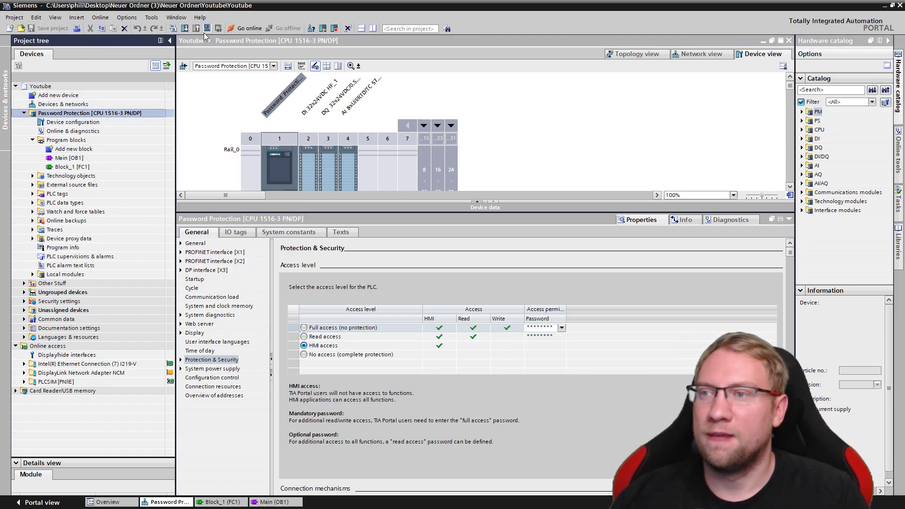
pyautogui.click(185, 29)
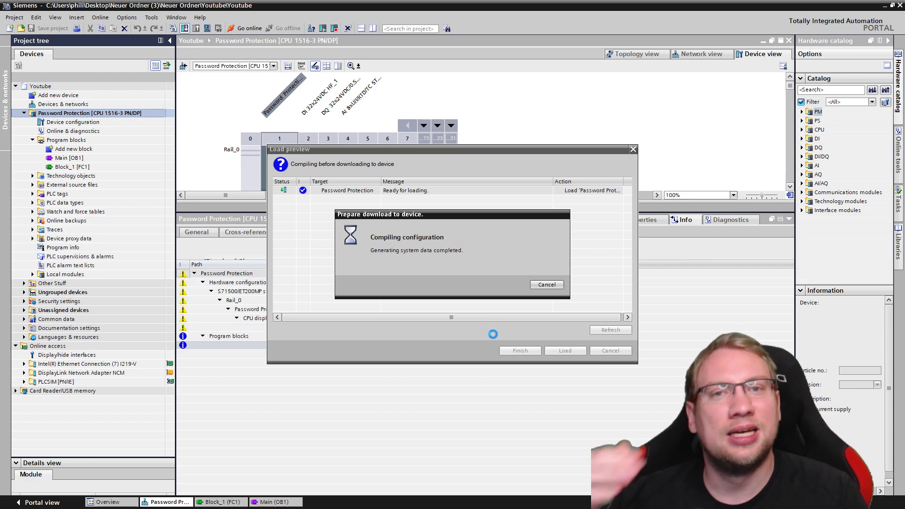
pyautogui.click(565, 352)
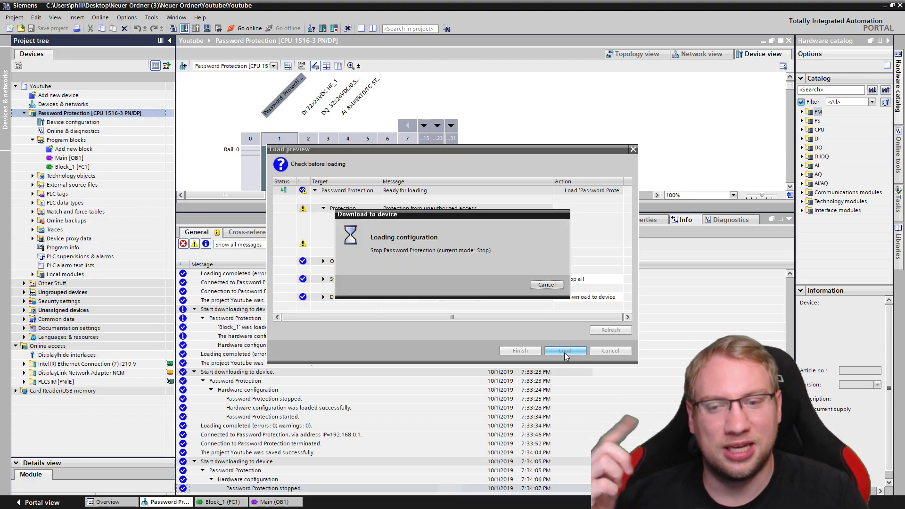
pyautogui.click(520, 350)
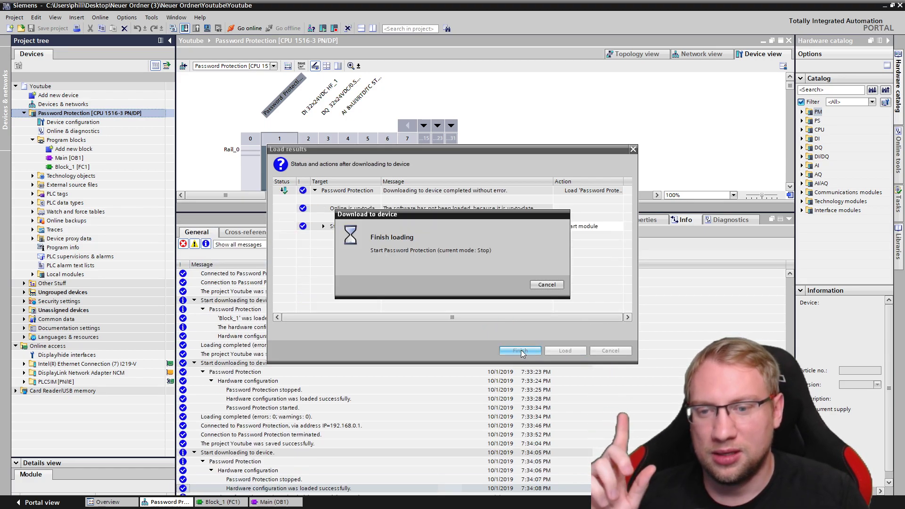
pyautogui.doubleClick(100, 167)
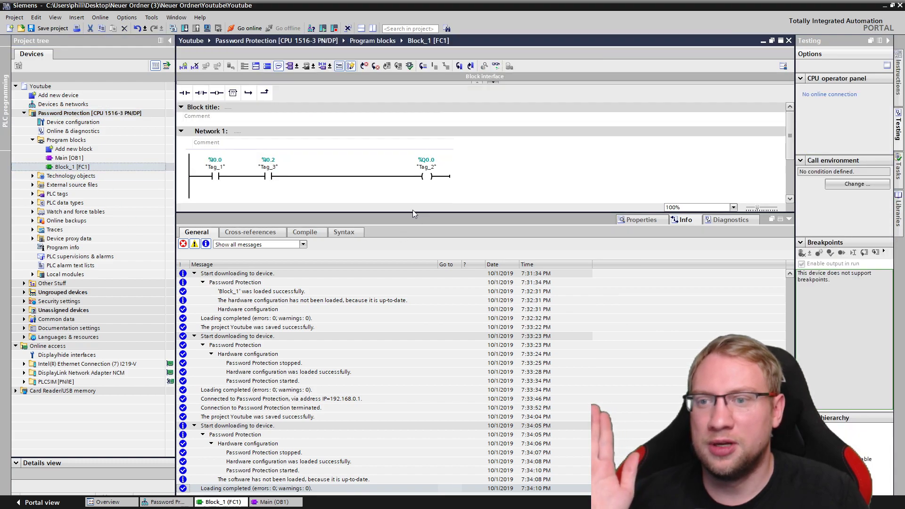
# Monitor Block_1 online, entering the read-access password for the authorized connection
pyautogui.moveTo(412, 210); pyautogui.dragTo(425, 321)
pyautogui.click(497, 66)
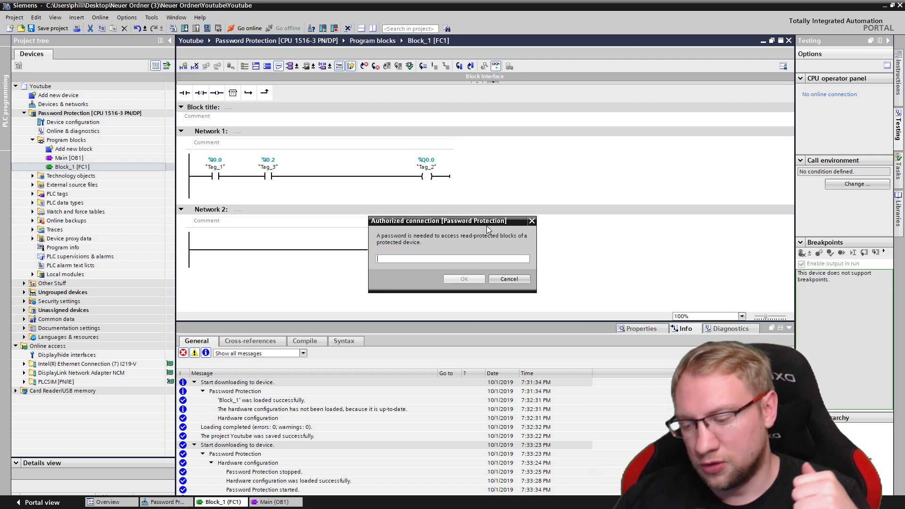
pyautogui.write('**')
pyautogui.press('Return')
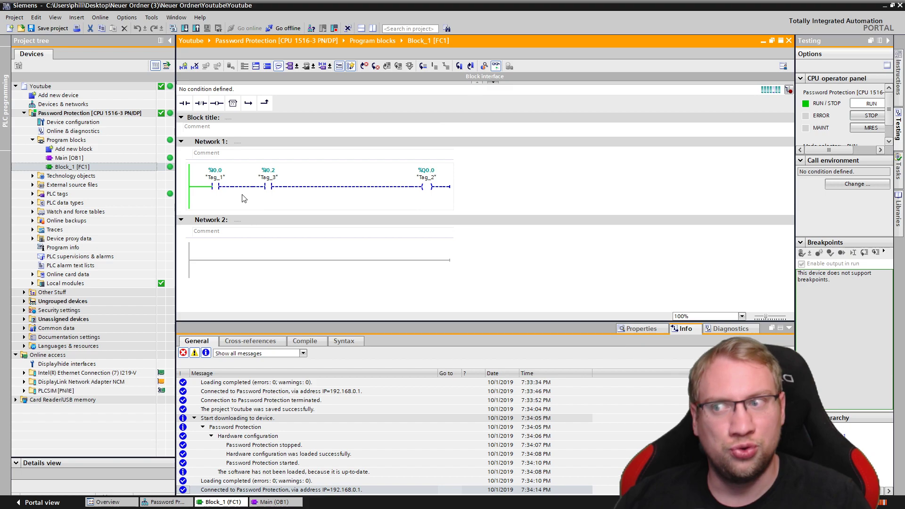
# Go offline and start a download to the Password Protection CPU
pyautogui.click(82, 113)
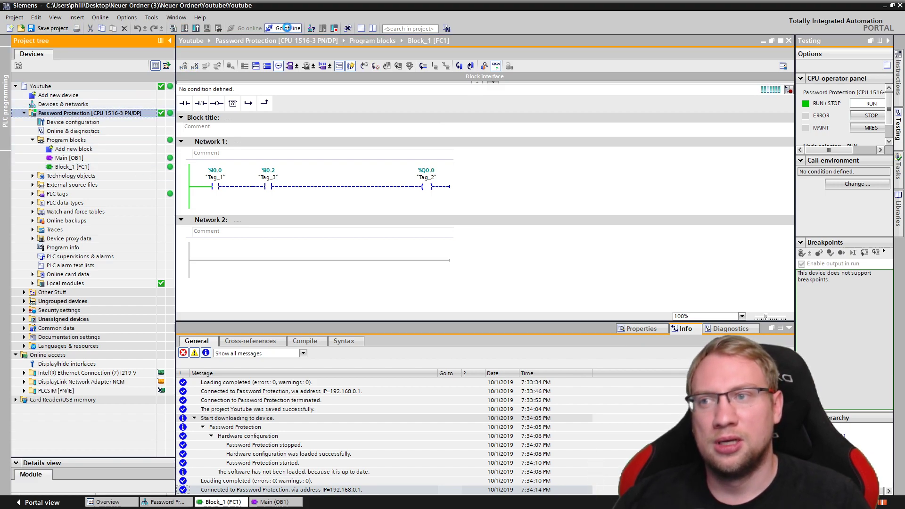
pyautogui.click(287, 28)
pyautogui.click(185, 27)
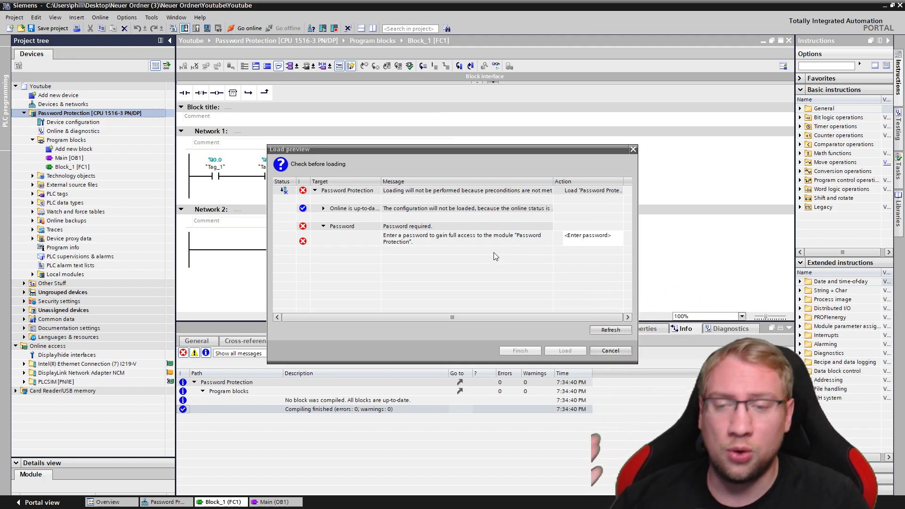
# Enter the full-access password in Load preview, then load to Password Protection and finish
pyautogui.click(604, 234)
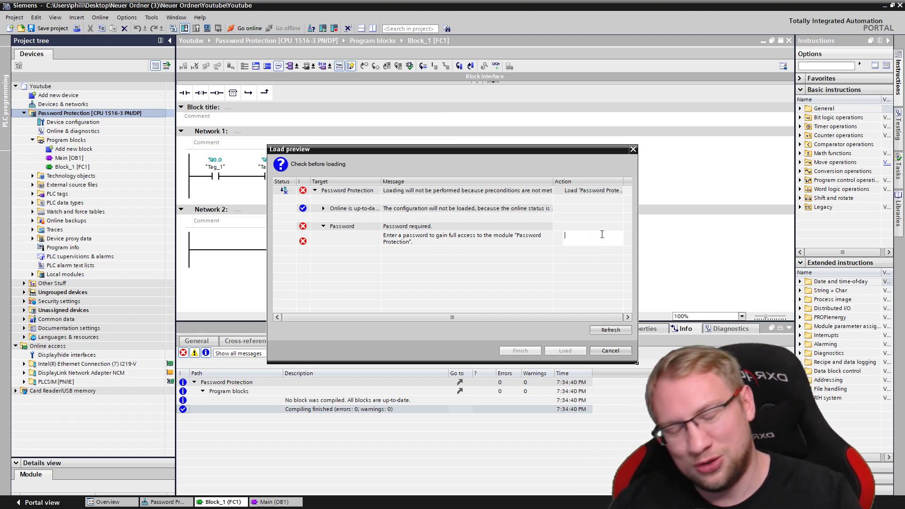
pyautogui.write('****')
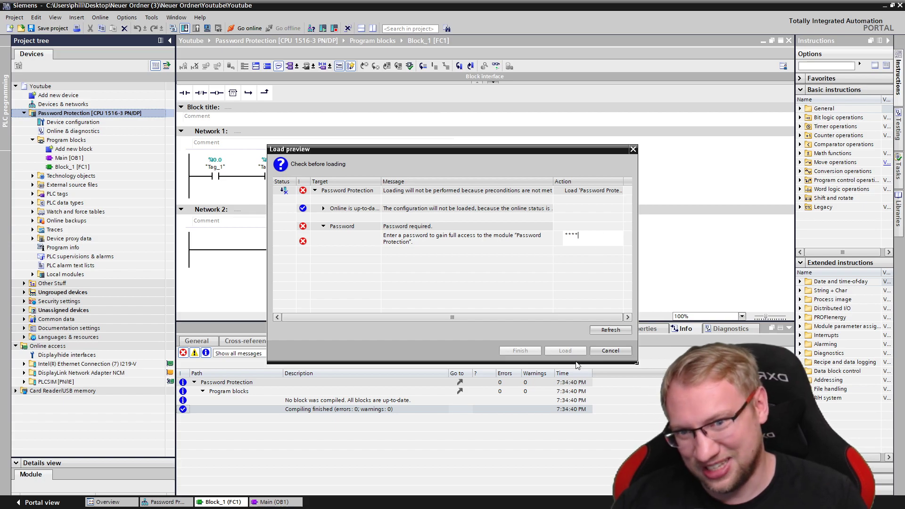
pyautogui.write('******')
pyautogui.press('Return')
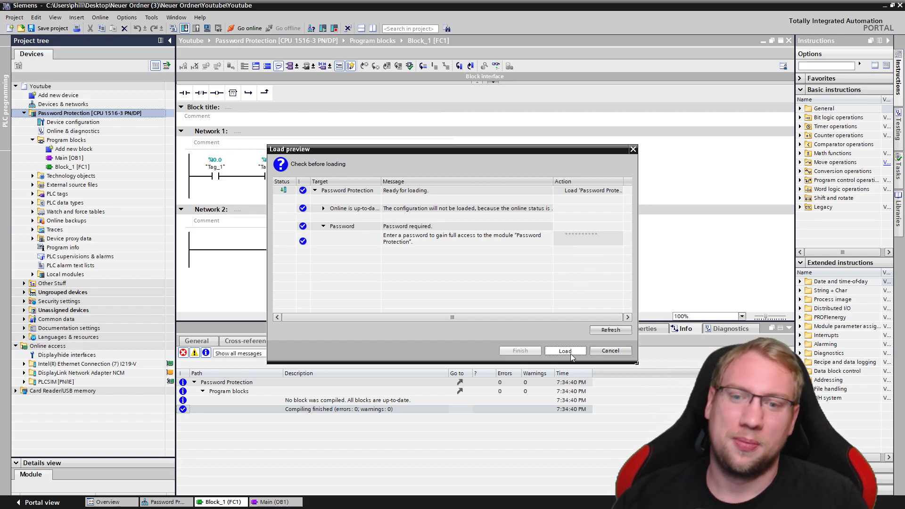
pyautogui.click(566, 352)
pyautogui.click(538, 354)
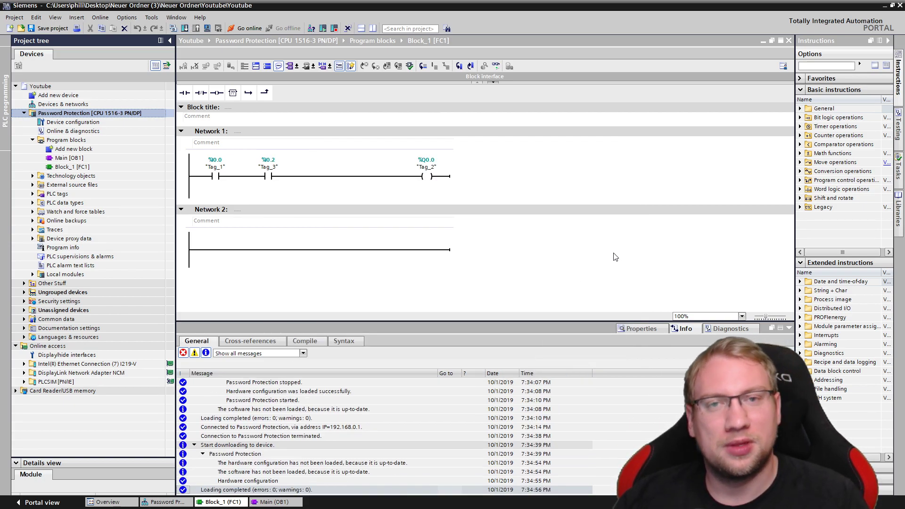
# Set the CPU 1516 to No access (complete protection) and add a confirmed HMI access password
pyautogui.doubleClick(73, 122)
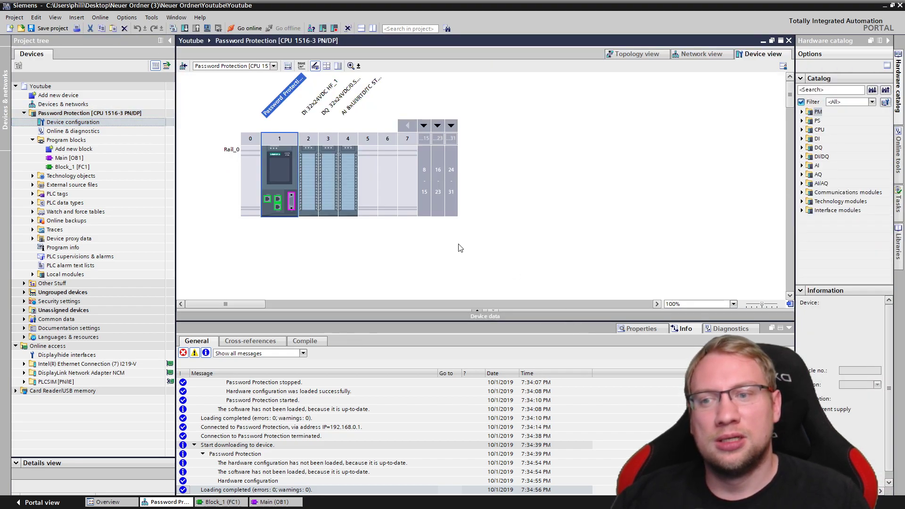
pyautogui.doubleClick(272, 181)
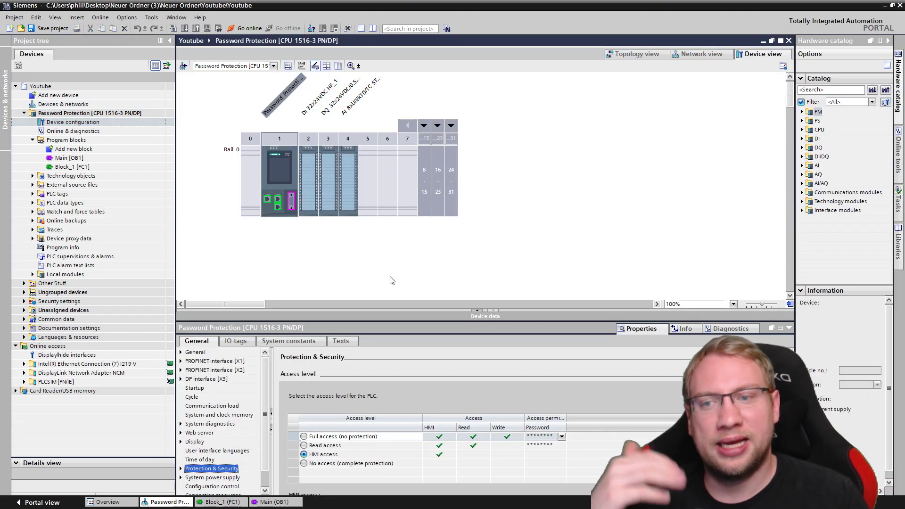
pyautogui.click(404, 321)
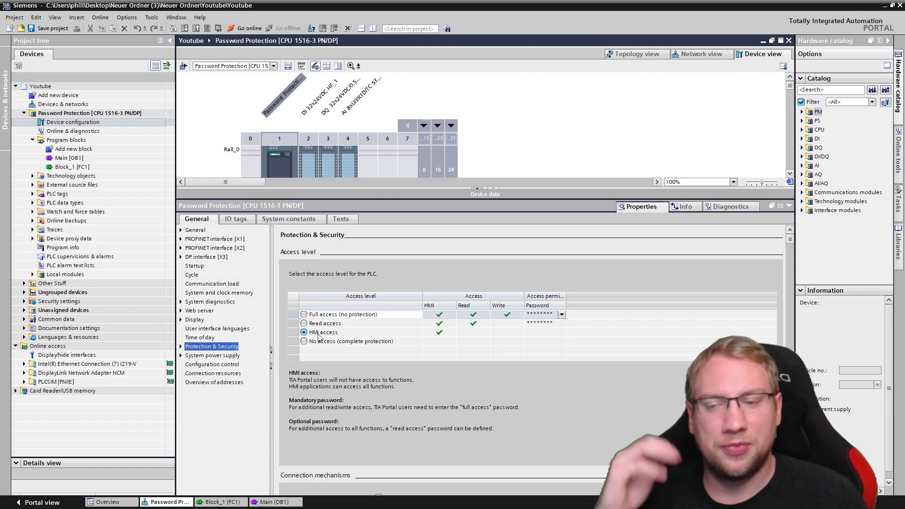
pyautogui.click(304, 342)
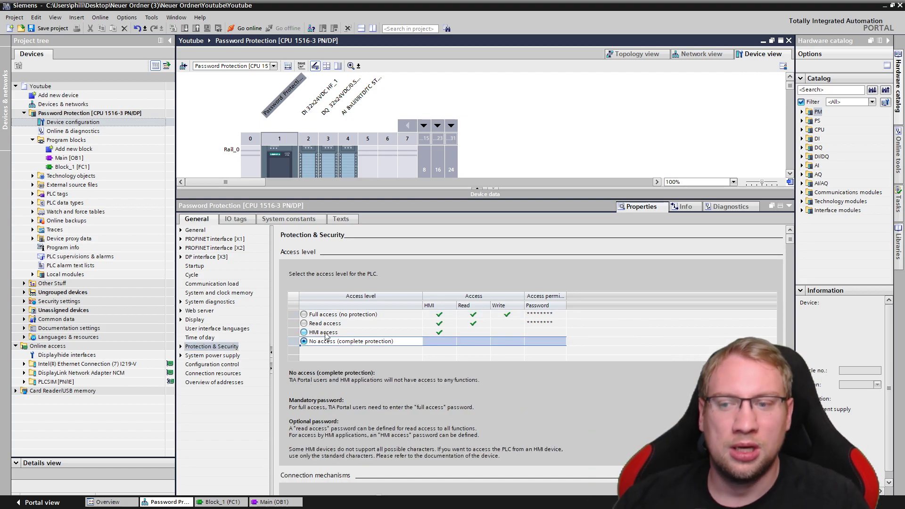
pyautogui.click(547, 333)
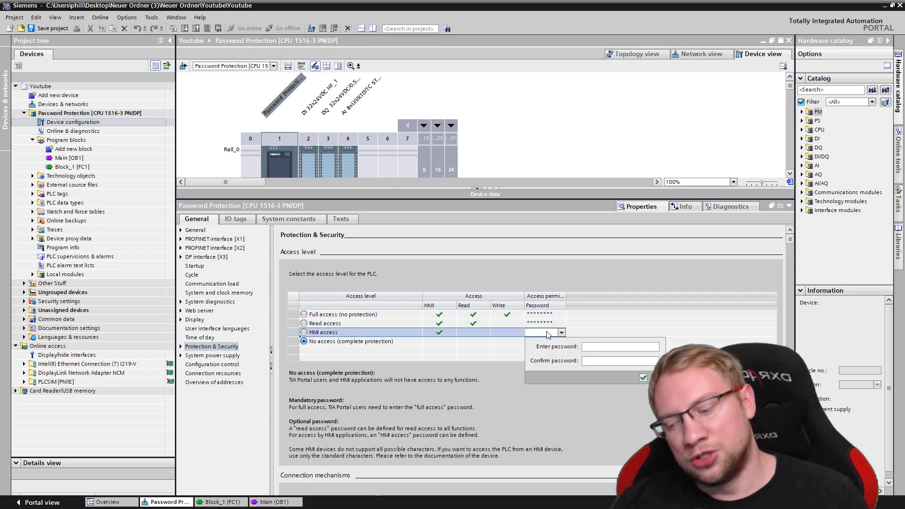
pyautogui.write('123')
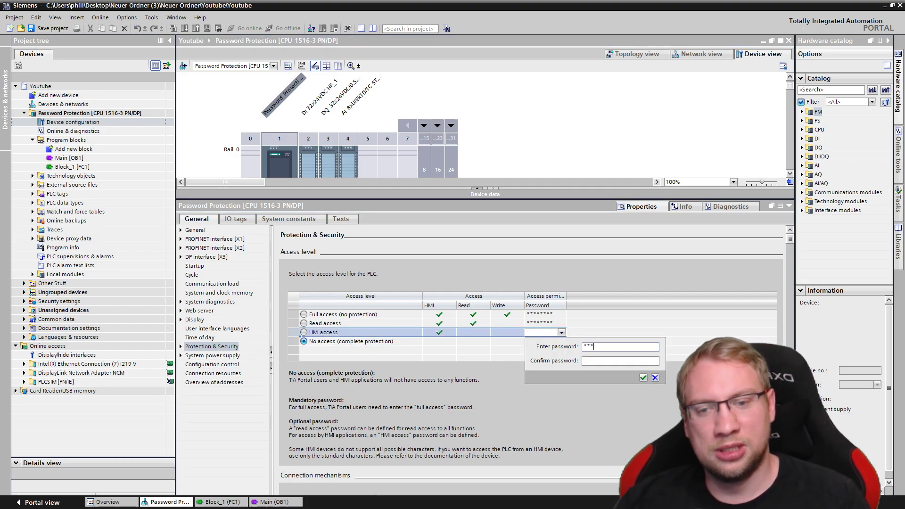
pyautogui.write('4')
pyautogui.press('Tab')
pyautogui.write('1234')
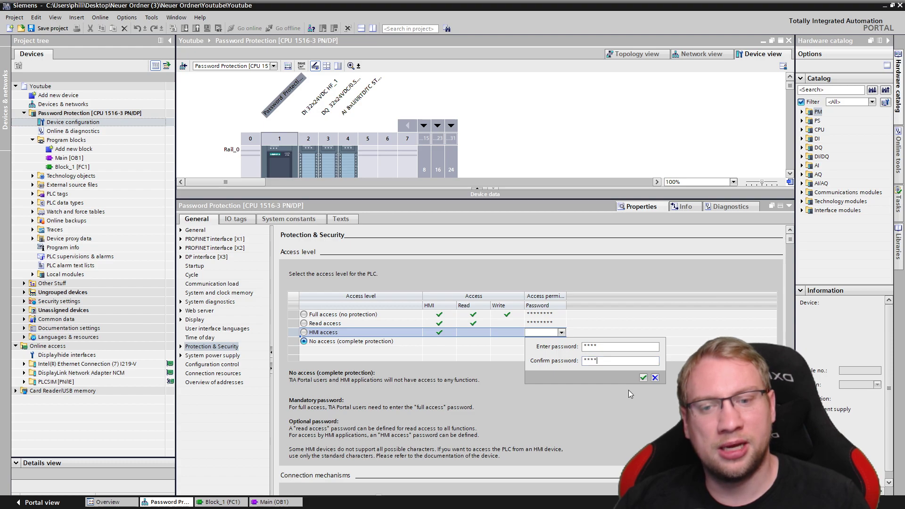
pyautogui.click(644, 377)
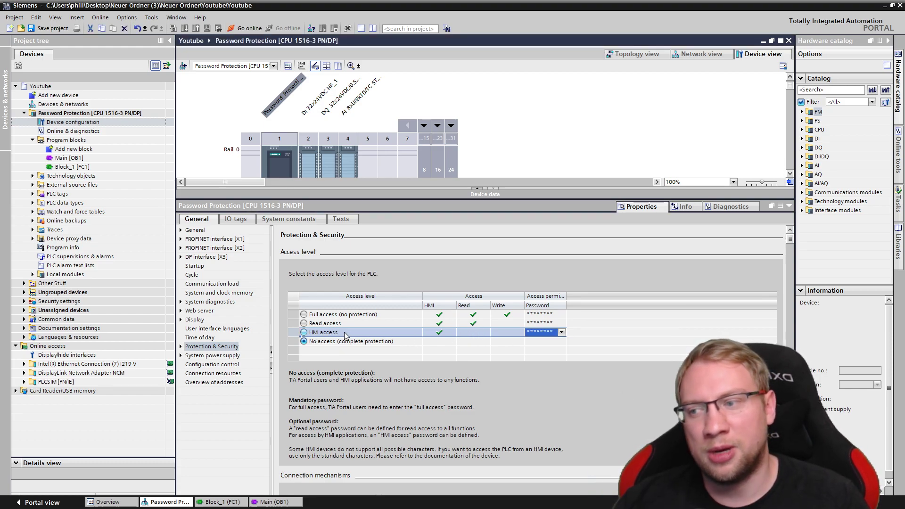
# Add a TP700 Comfort 7" panel, article 6AV2 124-0GC01-0AX0, as a new HMI device
pyautogui.doubleClick(58, 95)
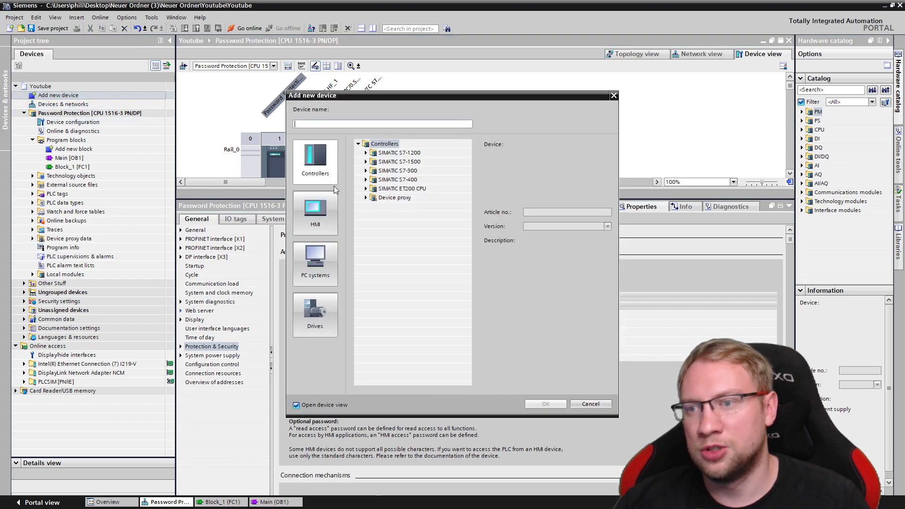
pyautogui.click(333, 208)
pyautogui.click(366, 161)
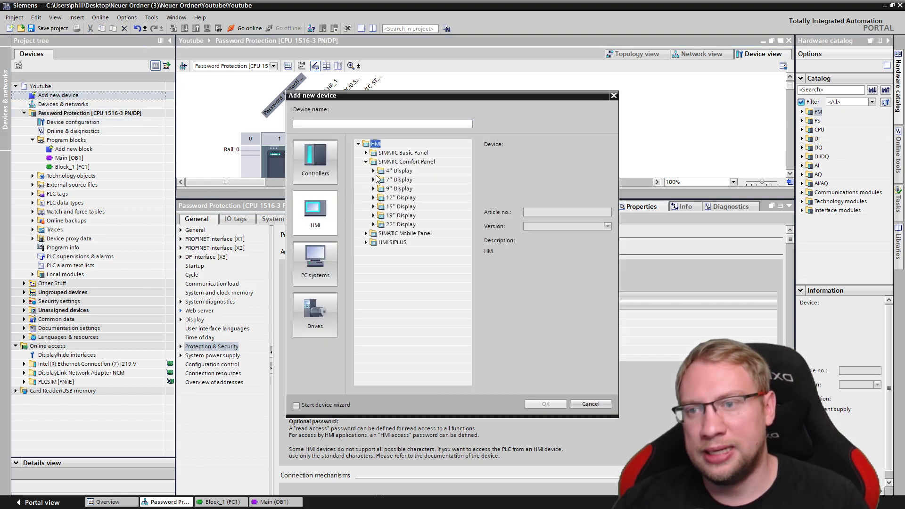
pyautogui.click(373, 179)
pyautogui.click(381, 188)
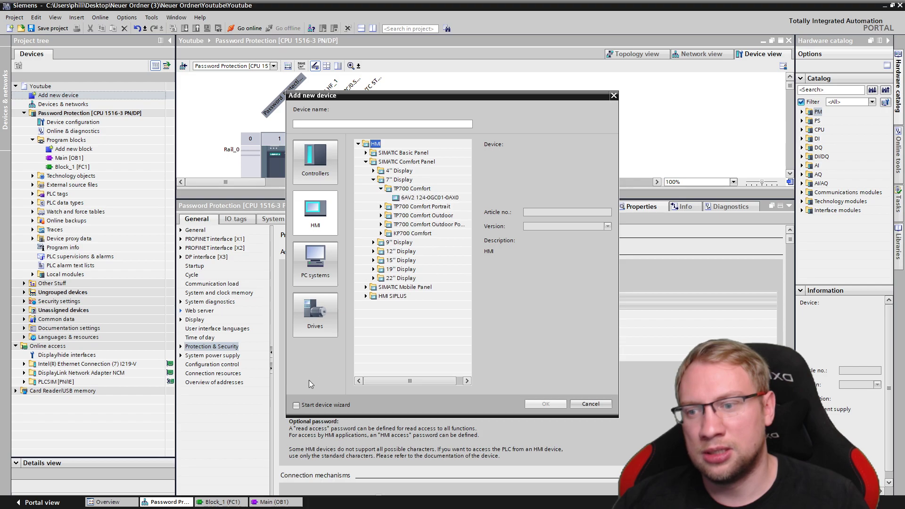
pyautogui.click(428, 197)
pyautogui.click(545, 404)
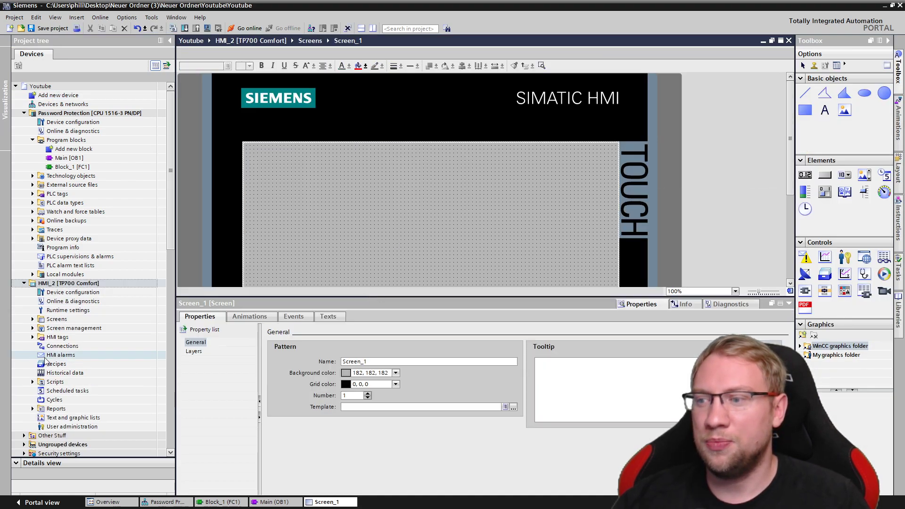
# Create a new HMI connection, Connection_1, over the ETHERNET interface
pyautogui.doubleClick(54, 346)
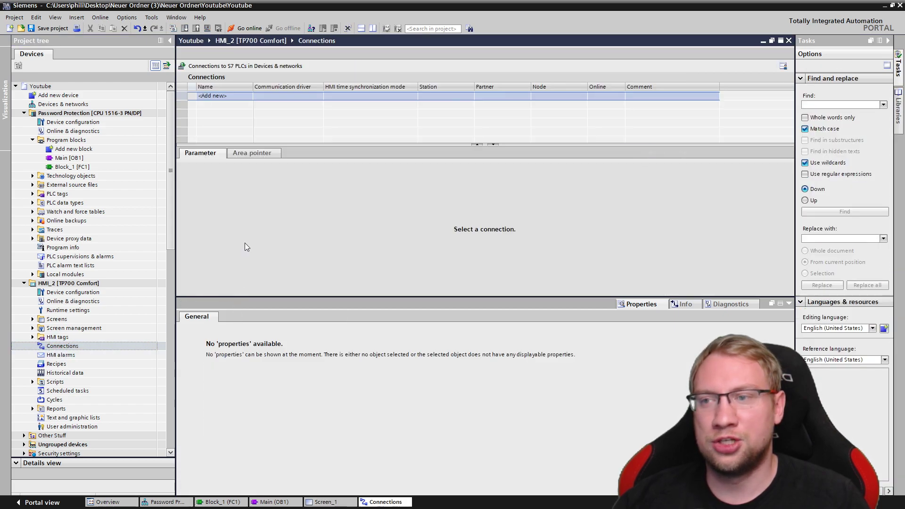
pyautogui.doubleClick(232, 96)
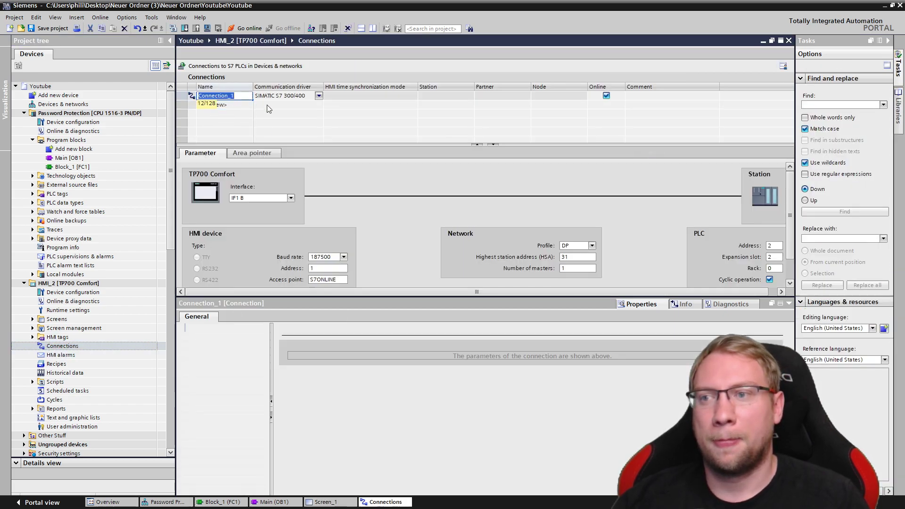
pyautogui.click(291, 199)
pyautogui.click(244, 213)
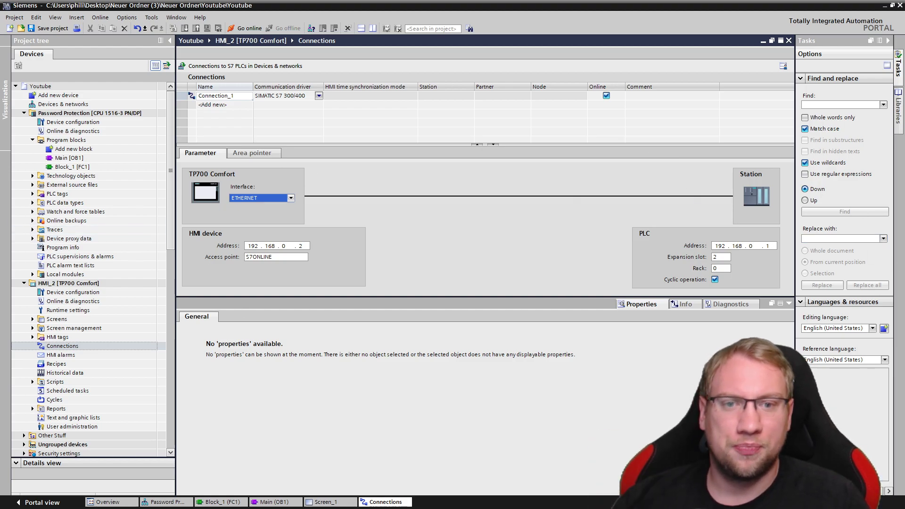
# Set Connection_1's driver to SIMATIC S7 1500, enter its PLC access password, then open the CPU configuration
pyautogui.click(316, 95)
pyautogui.click(319, 95)
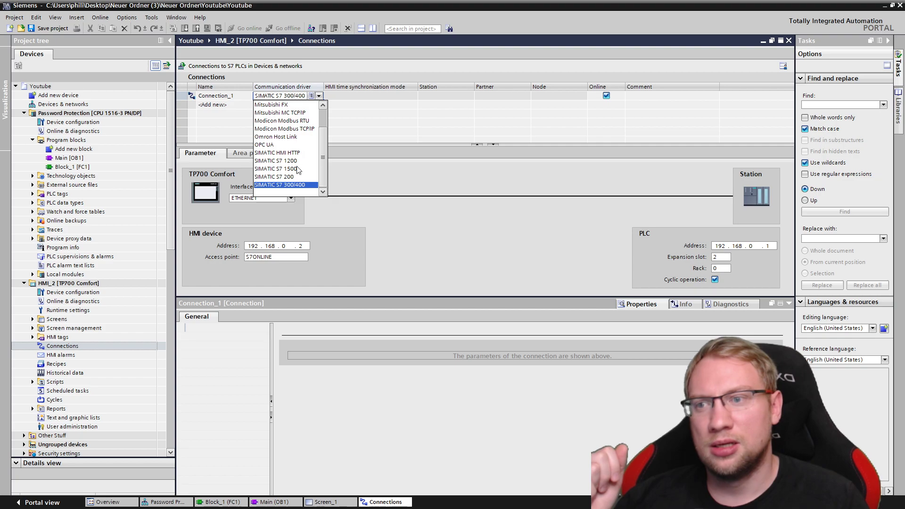
pyautogui.click(283, 169)
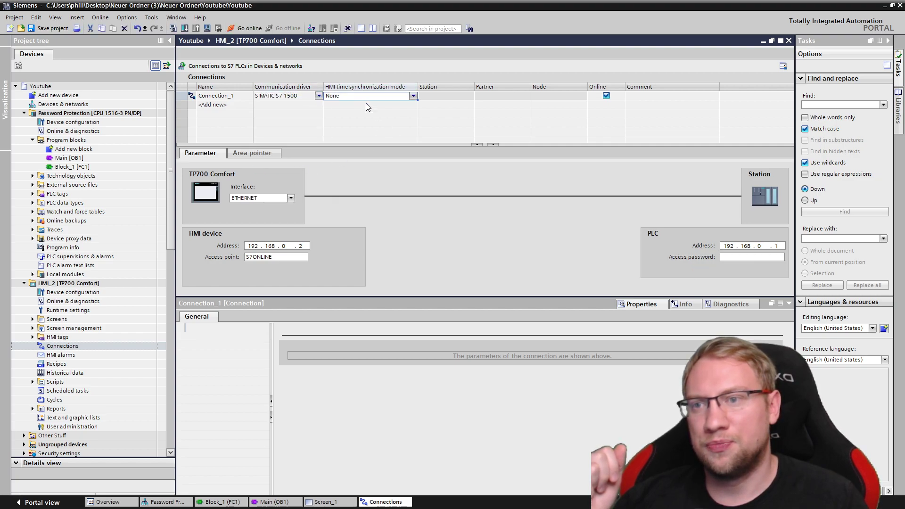
pyautogui.click(733, 256)
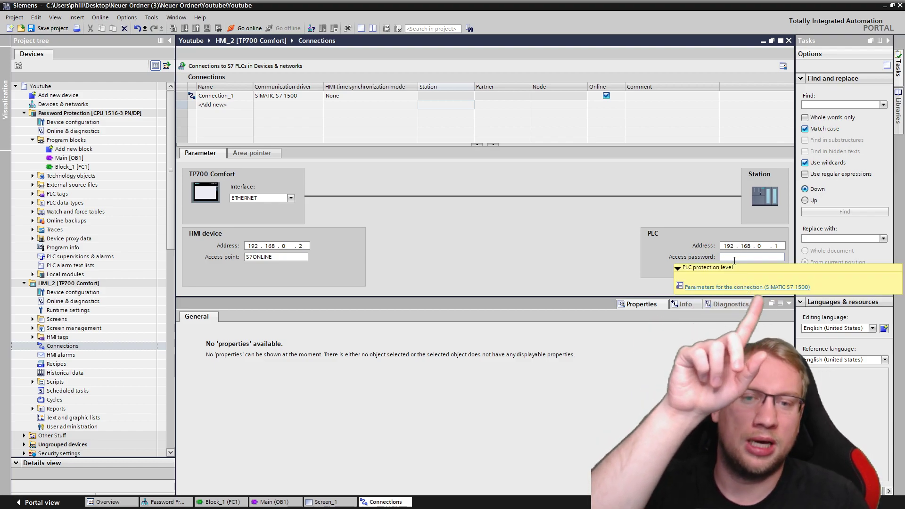
pyautogui.write('12345')
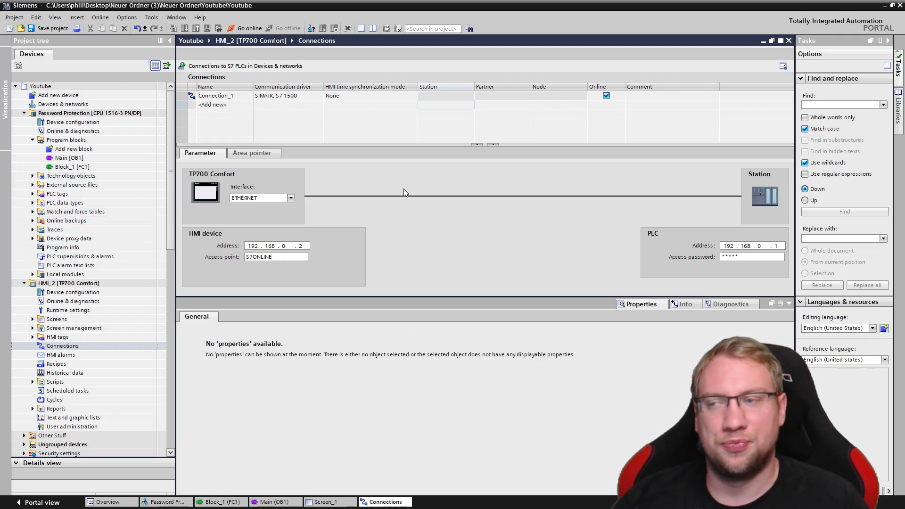
pyautogui.doubleClick(72, 122)
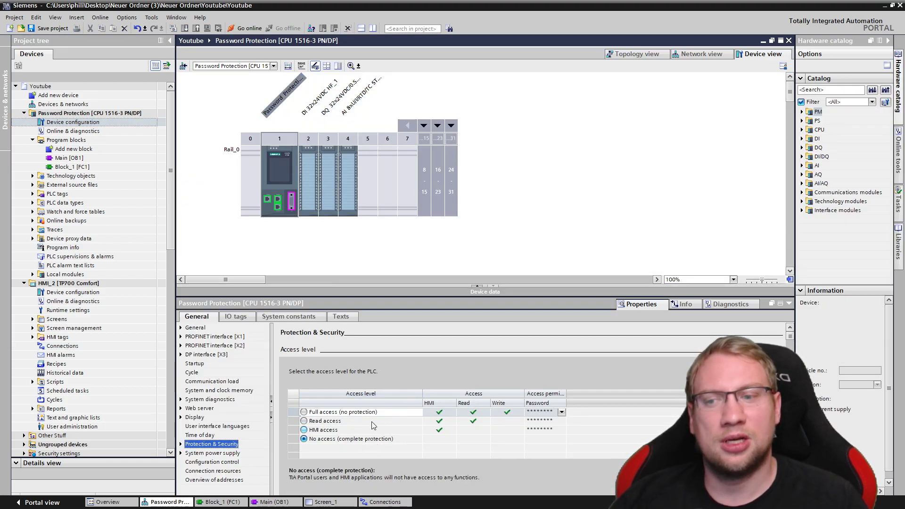
# Save the project and switch the CPU to Full access (no protection)
pyautogui.click(90, 113)
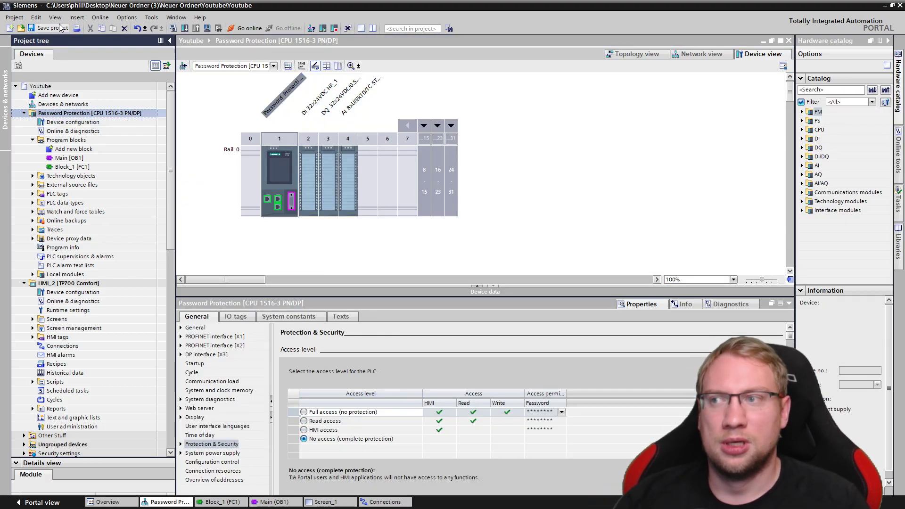
pyautogui.click(60, 27)
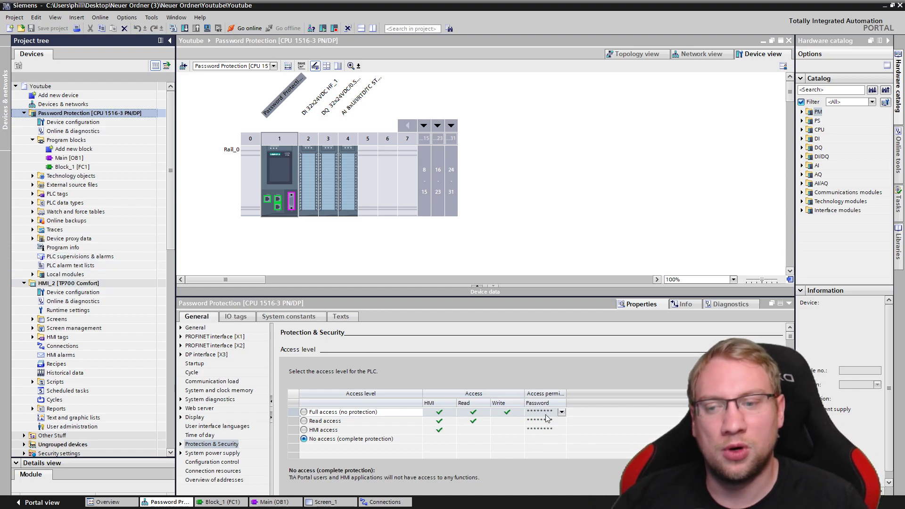
pyautogui.click(312, 411)
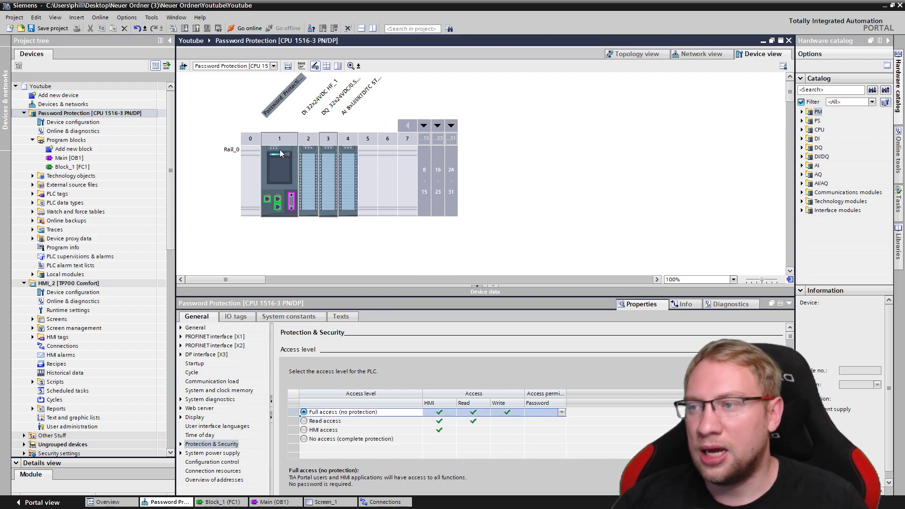
# Download to Password Protection, choosing Continue downloading despite the lower protection level
pyautogui.click(90, 113)
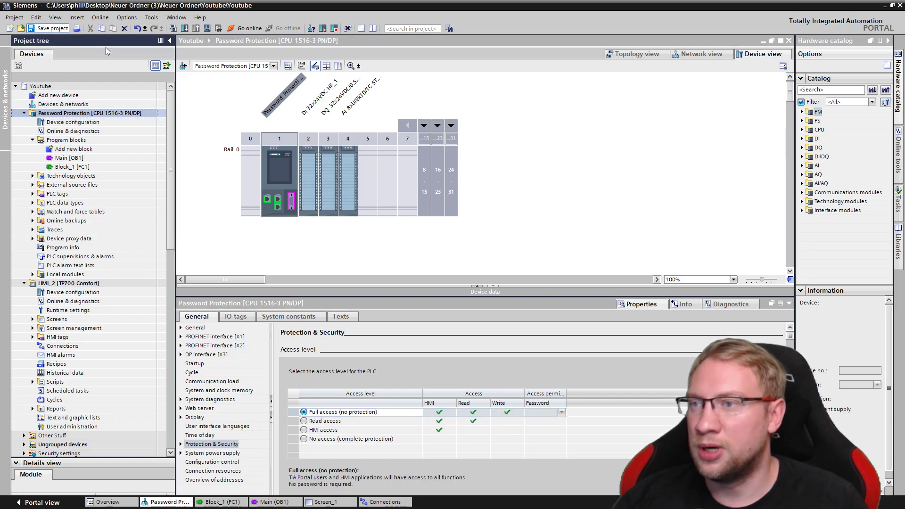
pyautogui.click(184, 28)
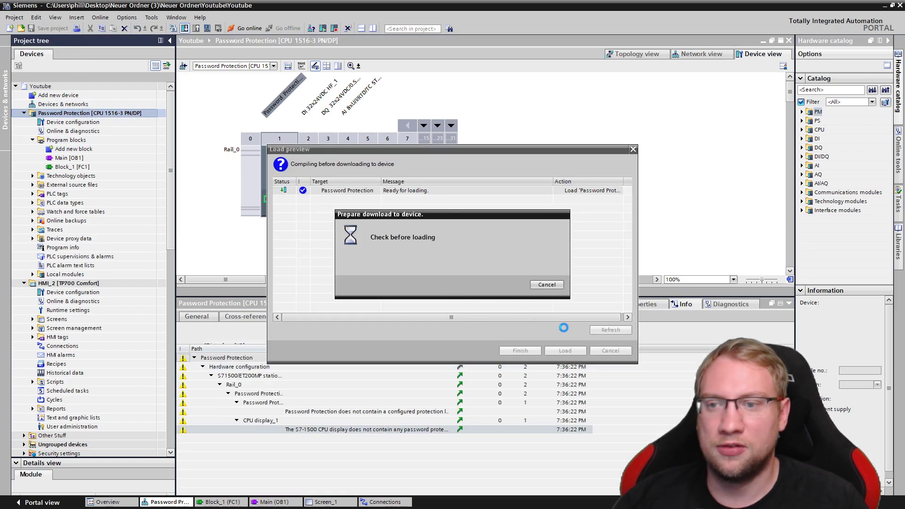
pyautogui.scroll(-3, 551, 283)
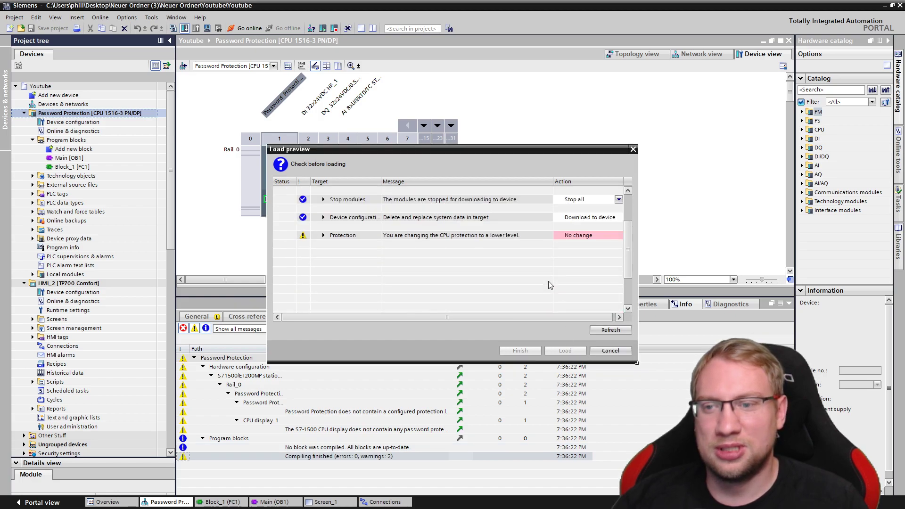
pyautogui.click(590, 235)
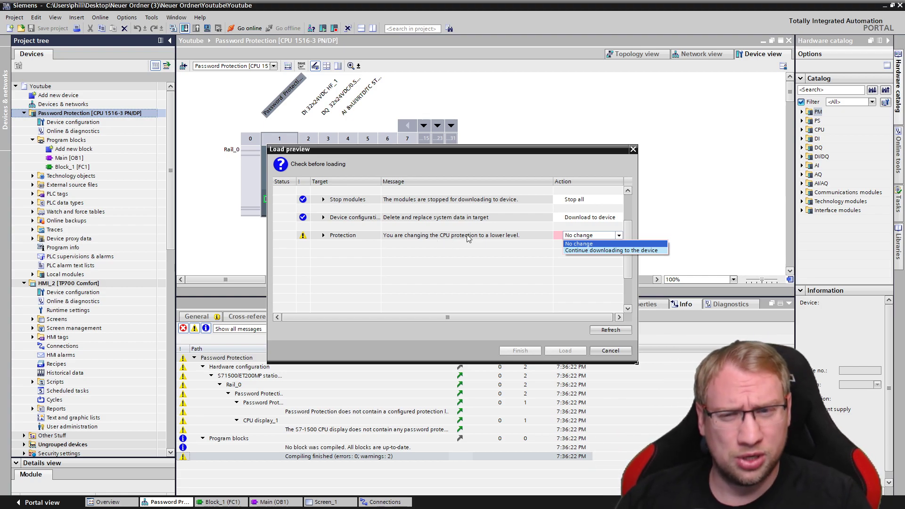
pyautogui.click(591, 251)
pyautogui.click(558, 349)
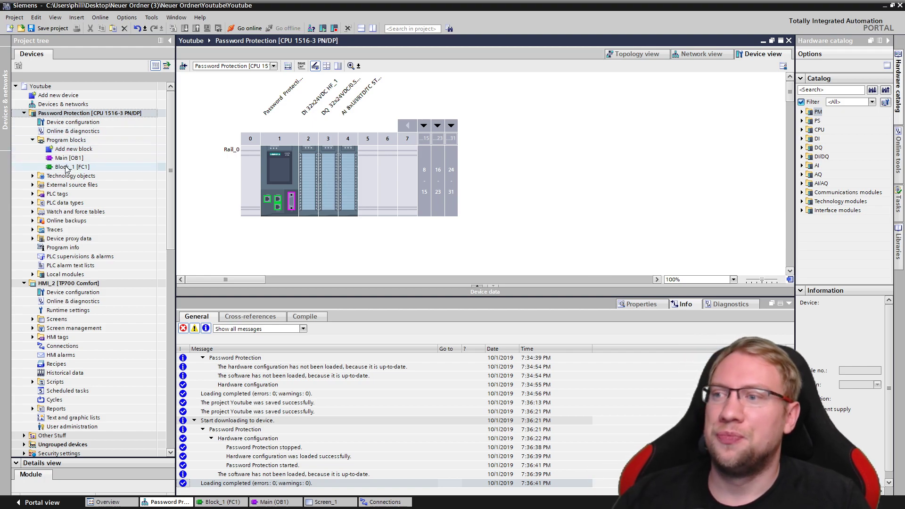
# Add an S7-1500 CPU 1515F-2 PN (6ES7 515-2FM00-0AB0) controller to the project
pyautogui.click(70, 122)
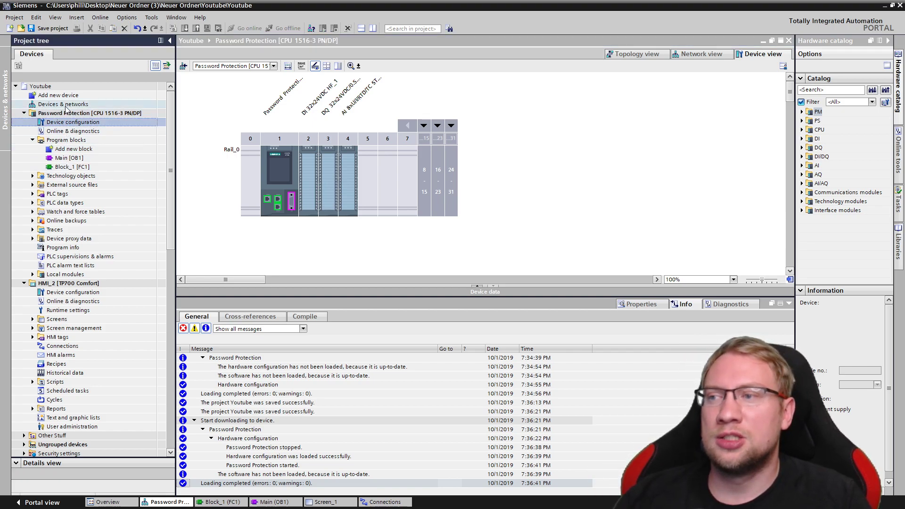
pyautogui.doubleClick(64, 95)
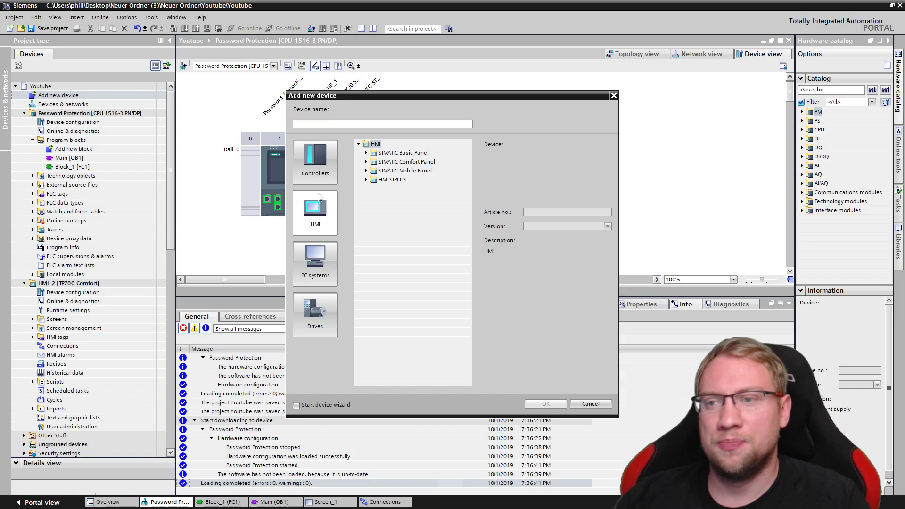
pyautogui.click(366, 162)
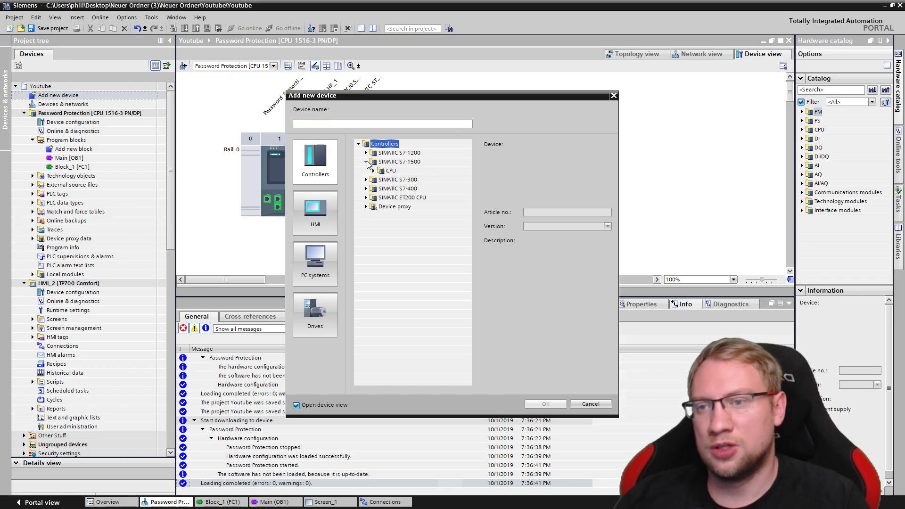
pyautogui.click(372, 171)
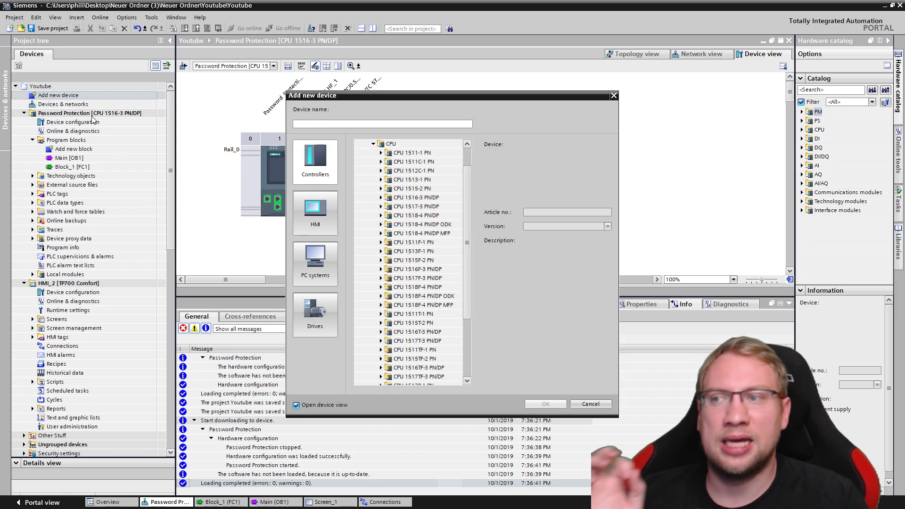
pyautogui.click(400, 252)
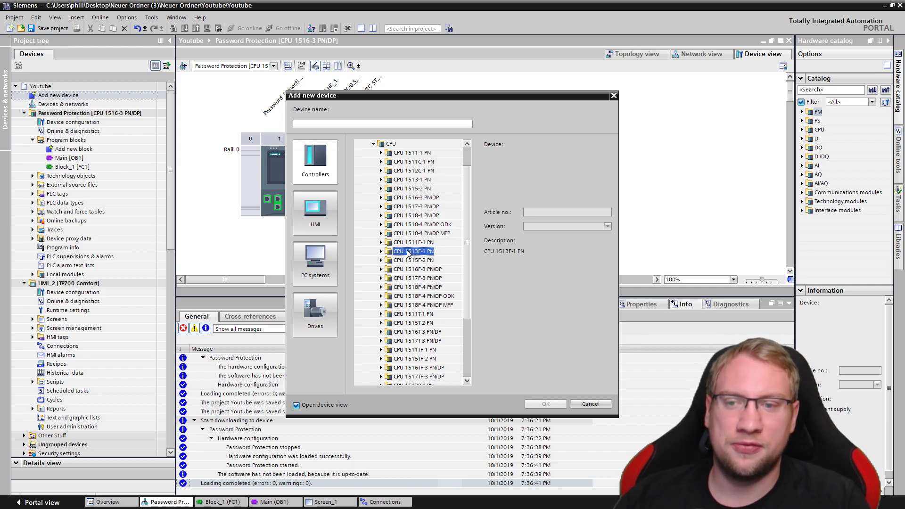
pyautogui.click(381, 260)
pyautogui.click(417, 269)
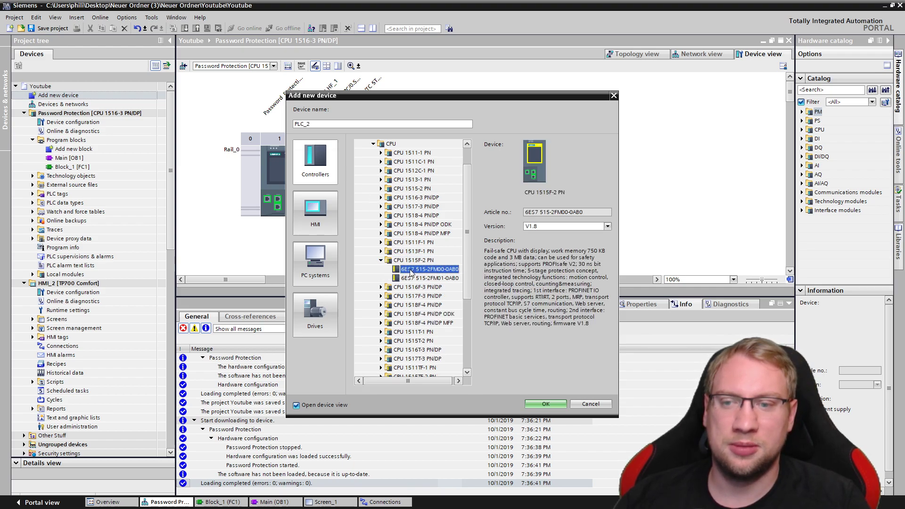
pyautogui.click(545, 404)
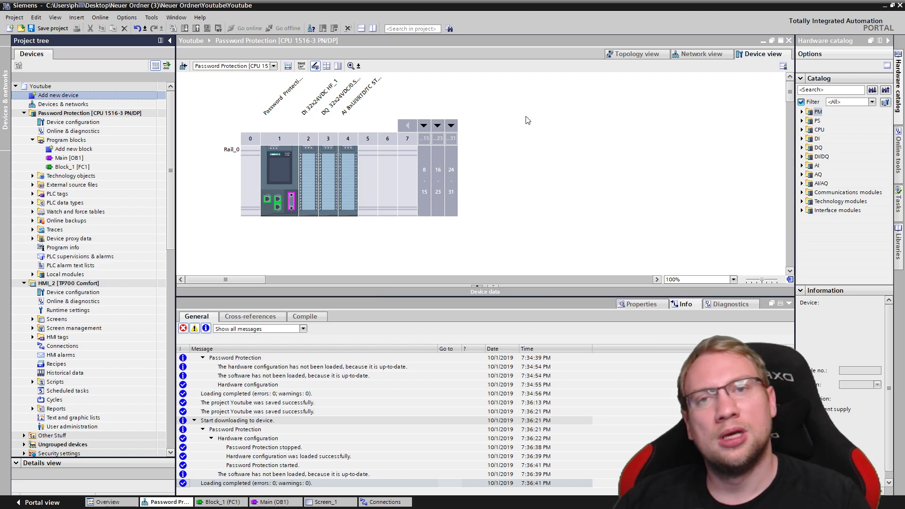
# Review the new CPU's access levels, leaving it at Full access incl. fail-safe
pyautogui.doubleClick(276, 166)
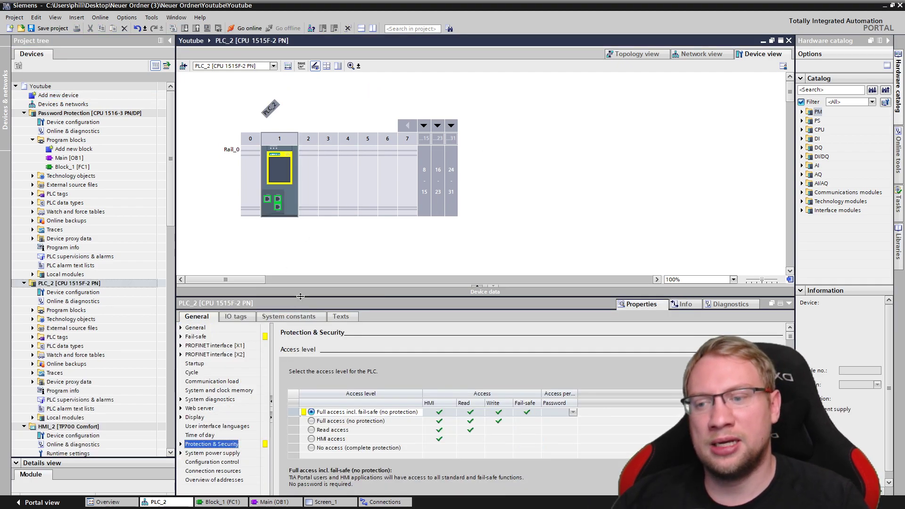
pyautogui.moveTo(292, 297); pyautogui.dragTo(292, 155)
pyautogui.click(343, 275)
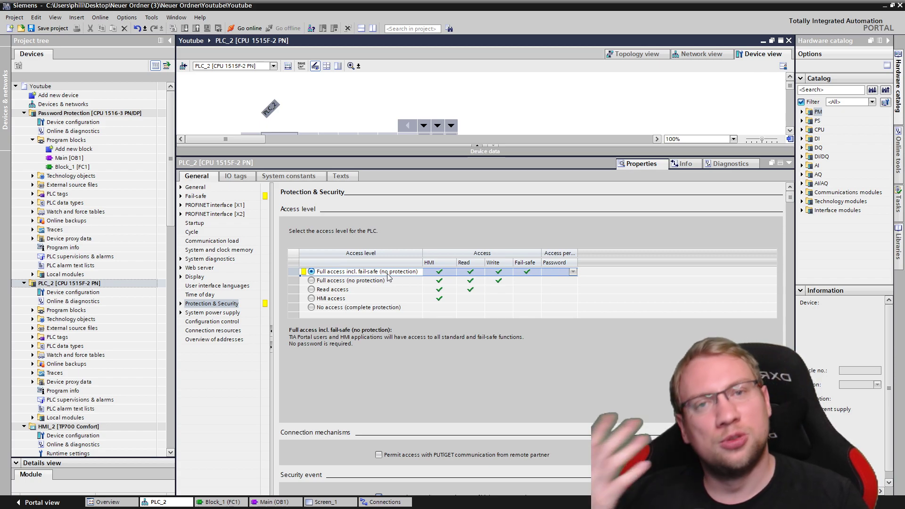
pyautogui.click(311, 281)
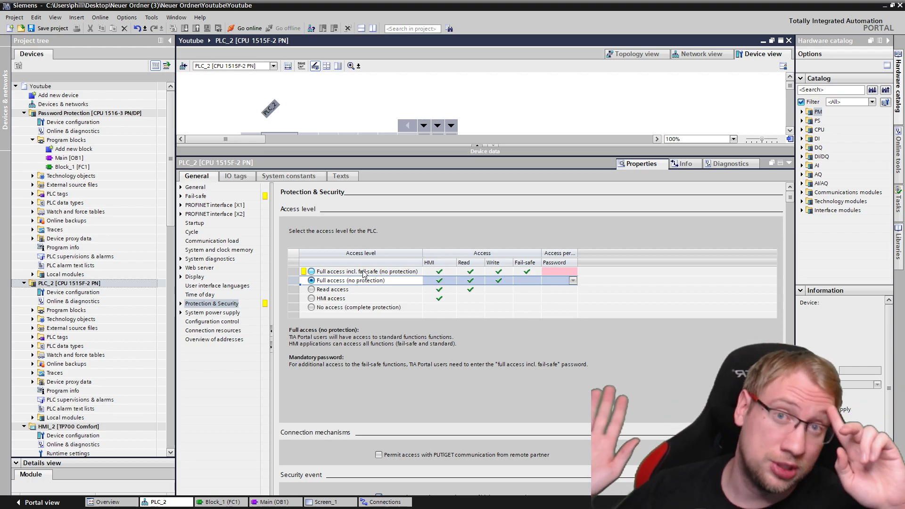
pyautogui.click(321, 272)
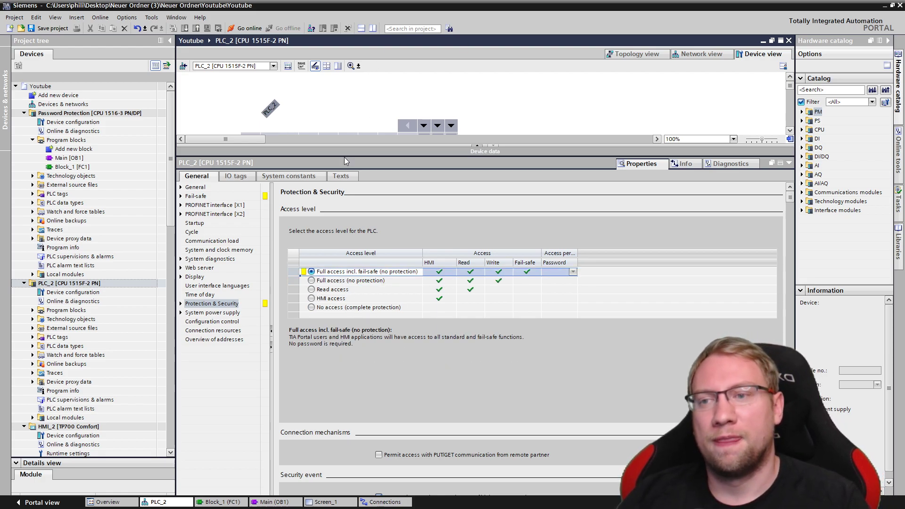
pyautogui.moveTo(344, 160); pyautogui.dragTo(341, 284)
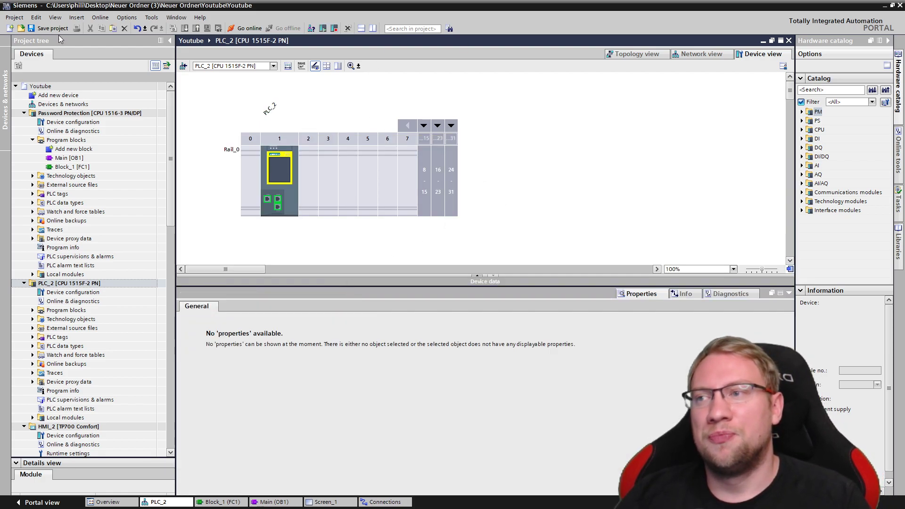
# Save the project, select the Password Protection CPU, and collapse PLC_2 in the project tree
pyautogui.click(57, 30)
pyautogui.click(83, 113)
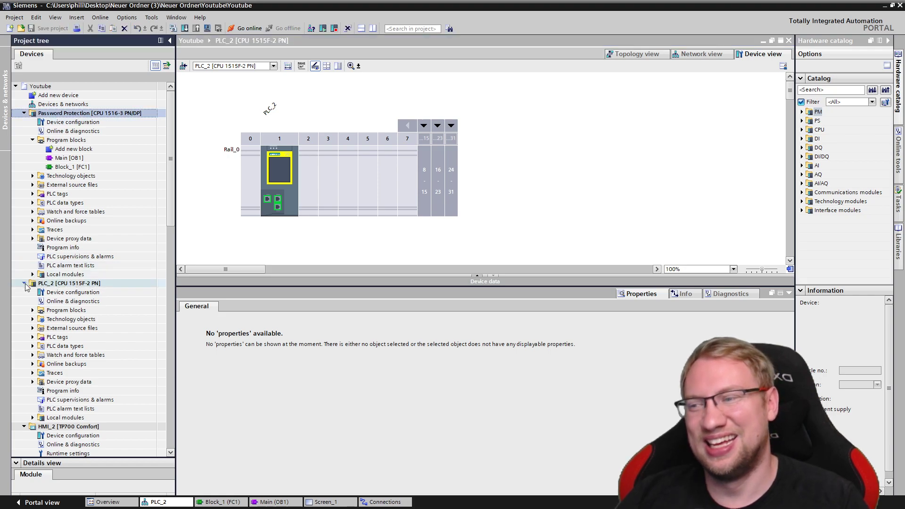
pyautogui.click(25, 284)
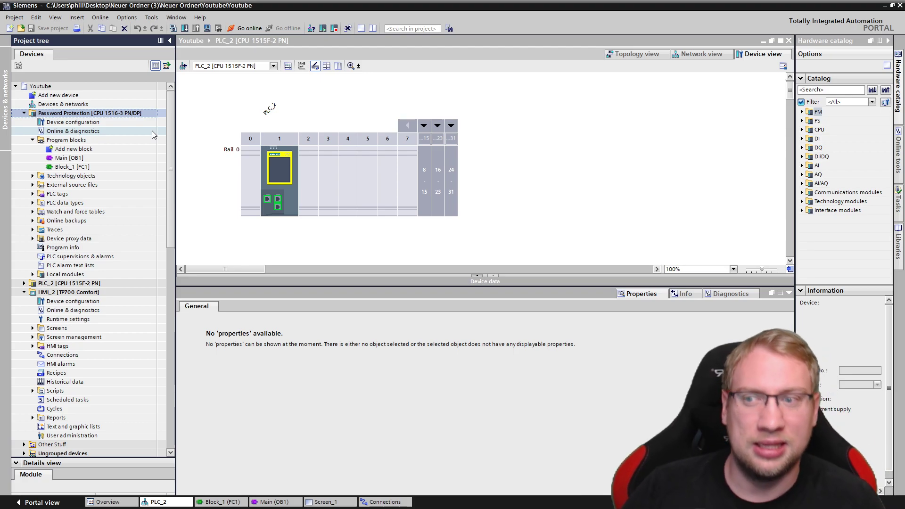
pyautogui.doubleClick(115, 122)
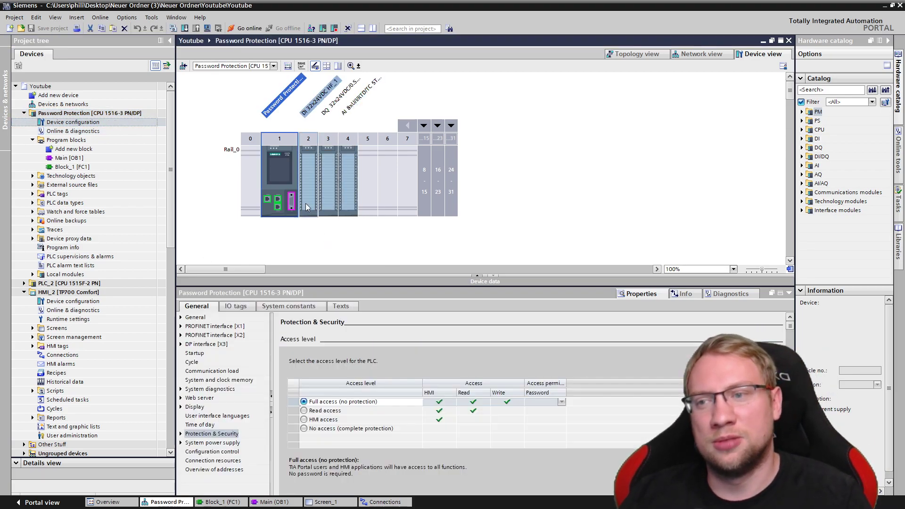
pyautogui.moveTo(283, 275); pyautogui.dragTo(283, 144)
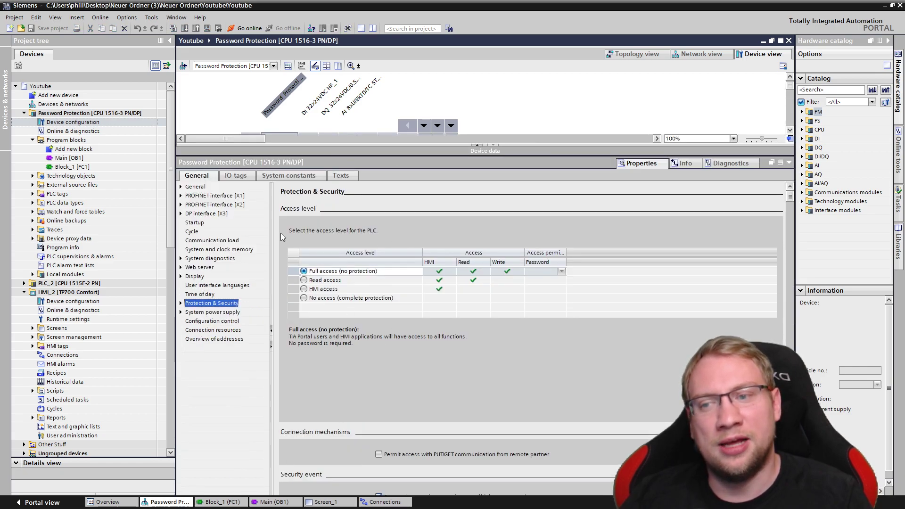